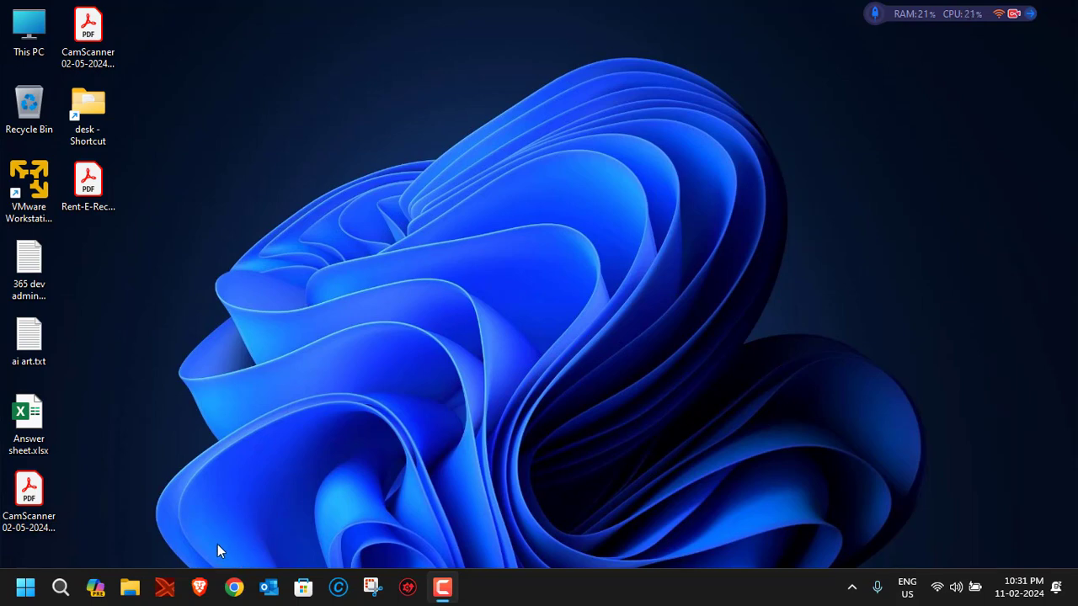
Open Brave, search 'vmware player' and open VMware's Workstation Player download page.
{"action": "left_click", "coordinate": [200, 587]}
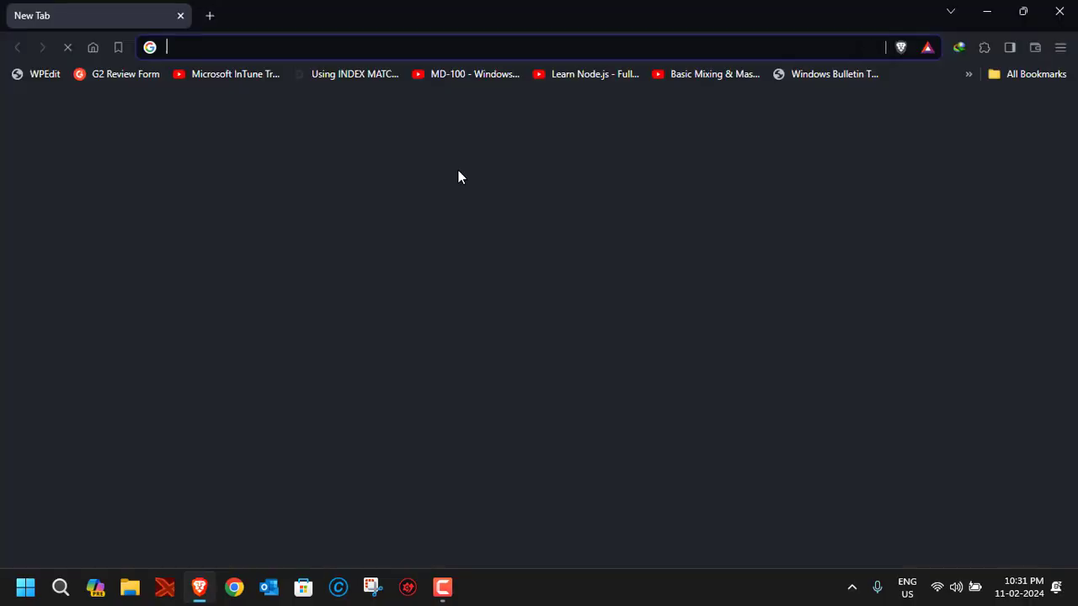
{"action": "left_click", "coordinate": [305, 48]}
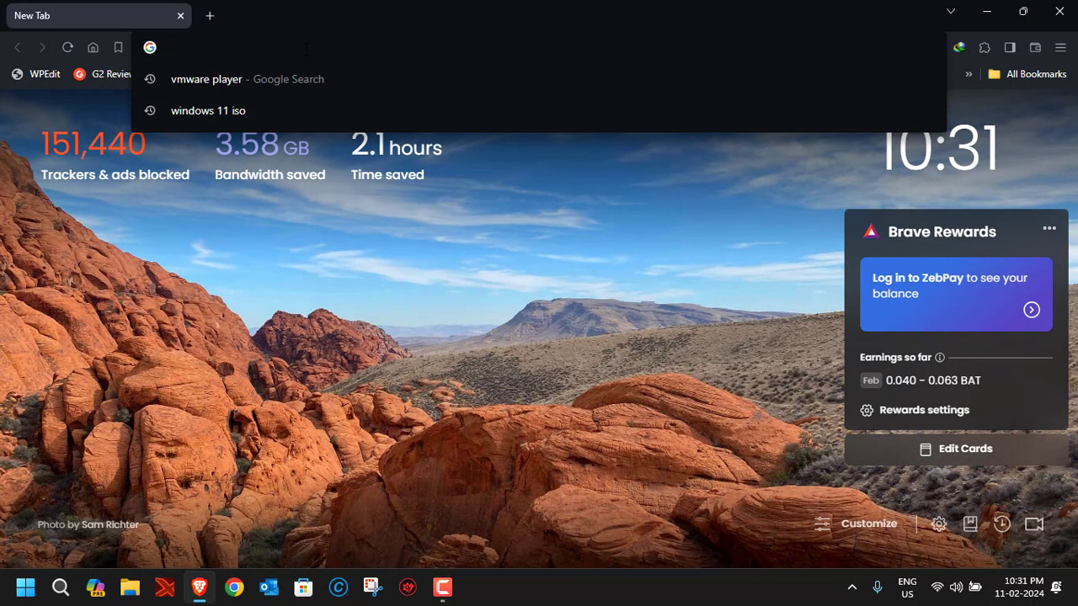
{"action": "left_click", "coordinate": [231, 79]}
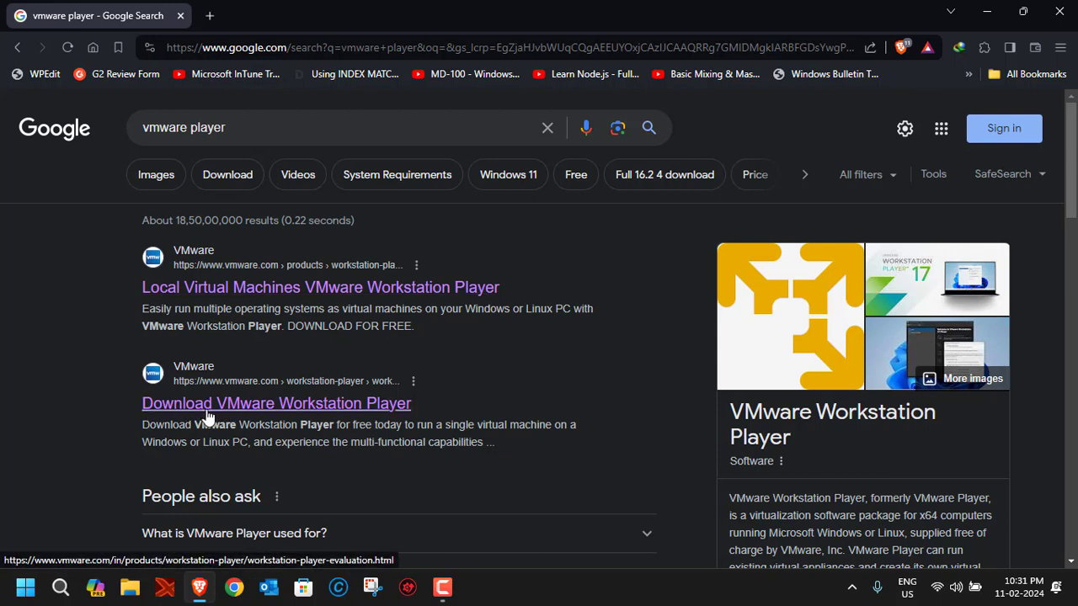
{"action": "left_click", "coordinate": [331, 408]}
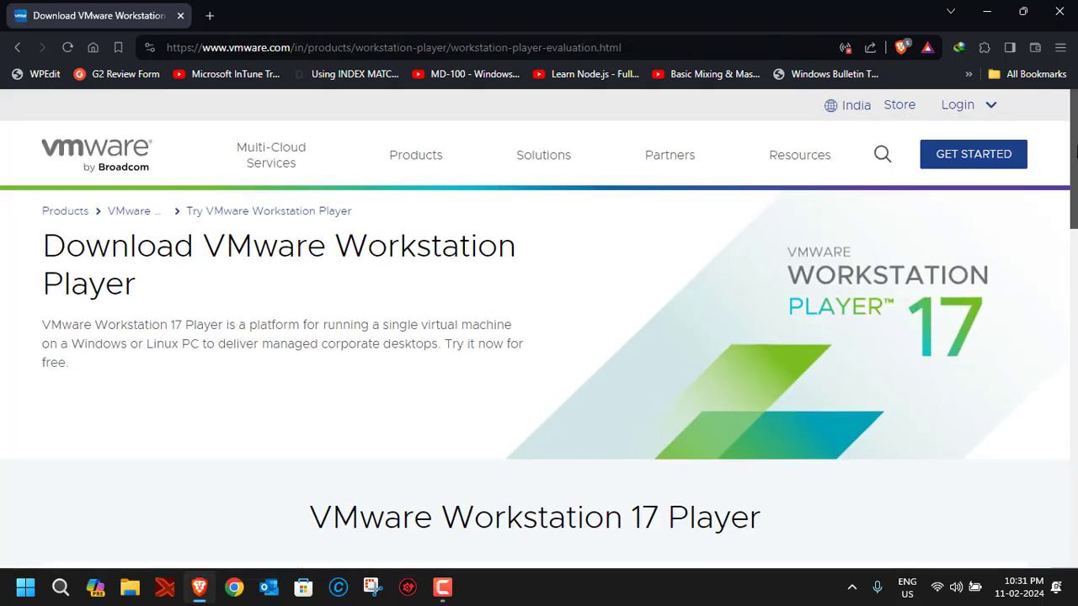
Start the Workstation 17 Player for Windows download, then cancel the duplicate-download prompt.
{"action": "left_click_drag", "start_coordinate": [1075, 150], "coordinate": [1073, 351]}
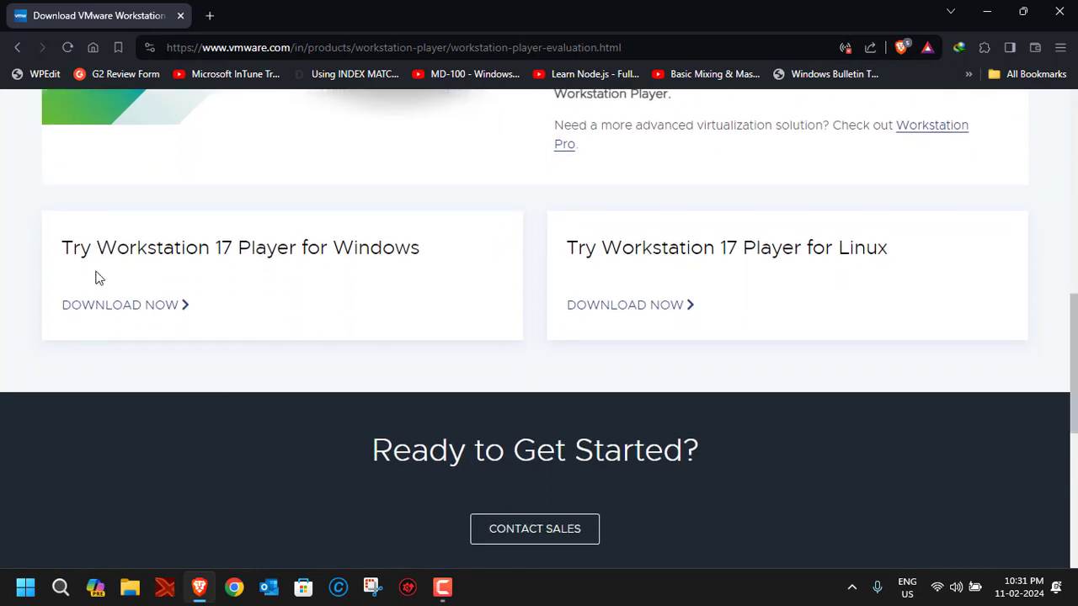
{"action": "left_click", "coordinate": [113, 311]}
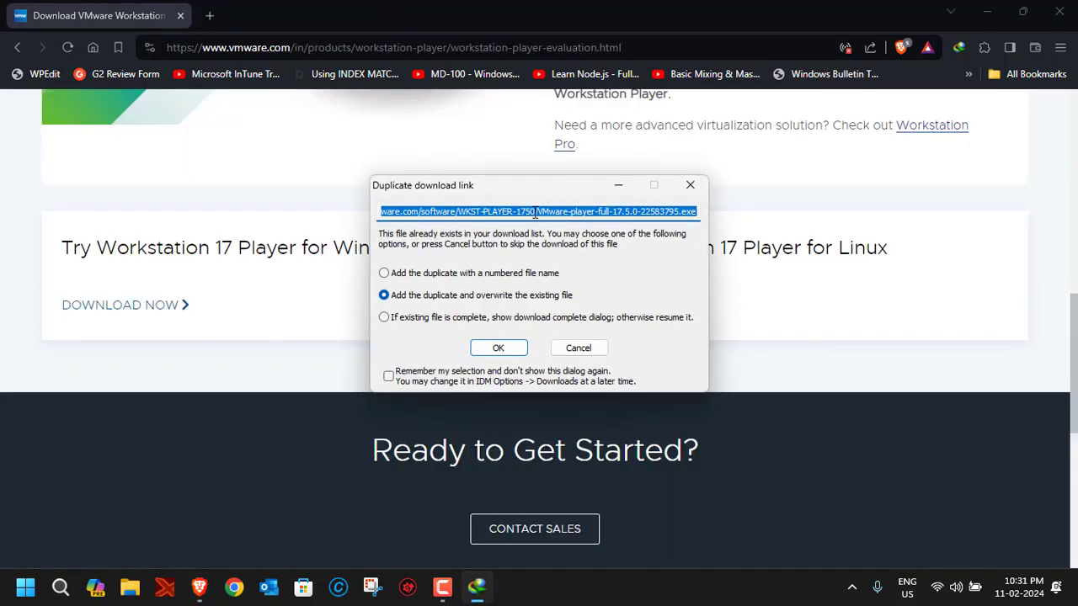
{"action": "left_click", "coordinate": [574, 350]}
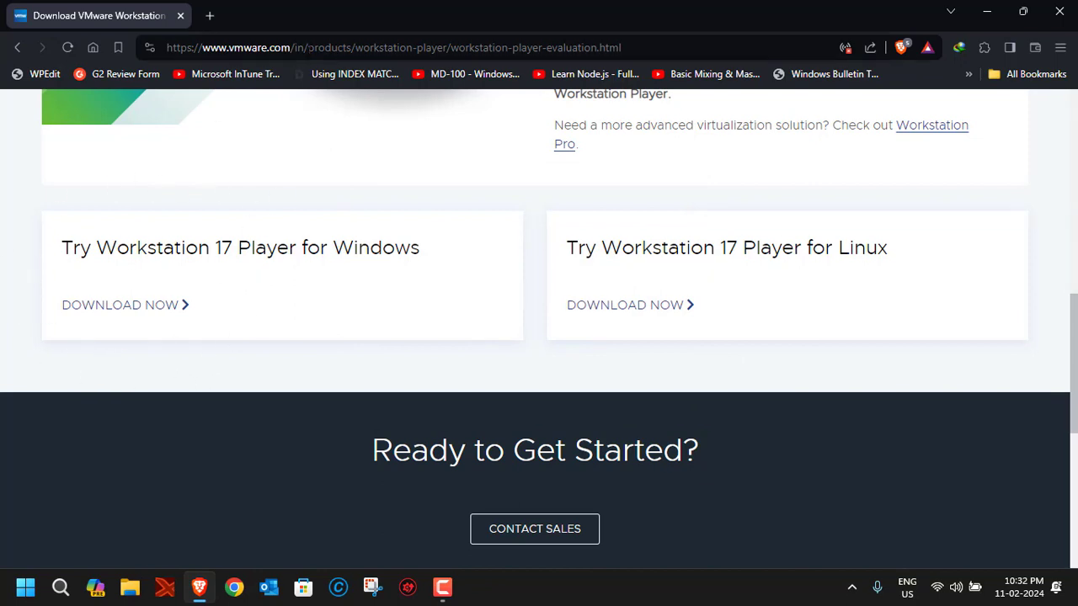
Search 'windows 11 iso' and open Microsoft's Download Windows 11 page.
{"action": "left_click", "coordinate": [309, 48]}
{"action": "type", "text": "windows 11 iso"}
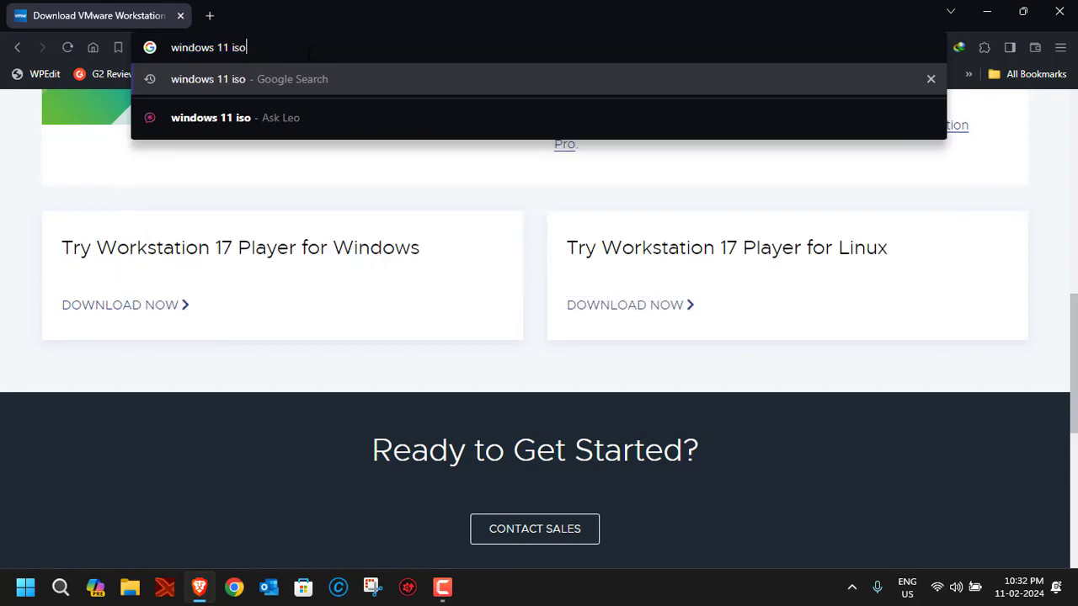
{"action": "key", "text": "Return"}
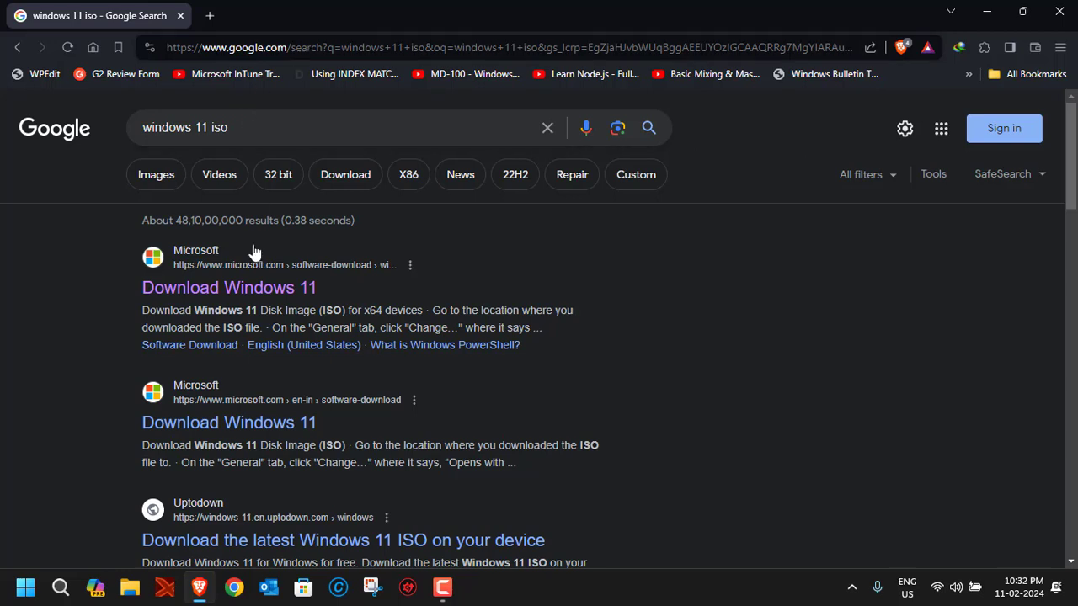
{"action": "left_click", "coordinate": [231, 292]}
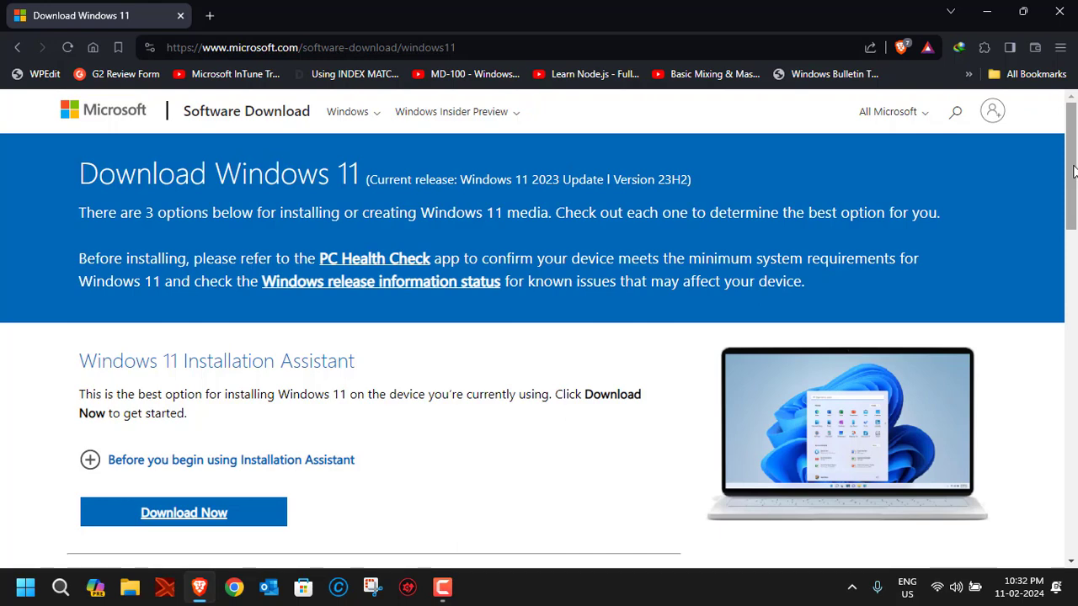
In the Disk Image section, choose the Windows 11 multi-edition ISO for x64 devices.
{"action": "left_click_drag", "start_coordinate": [1072, 171], "coordinate": [1073, 257]}
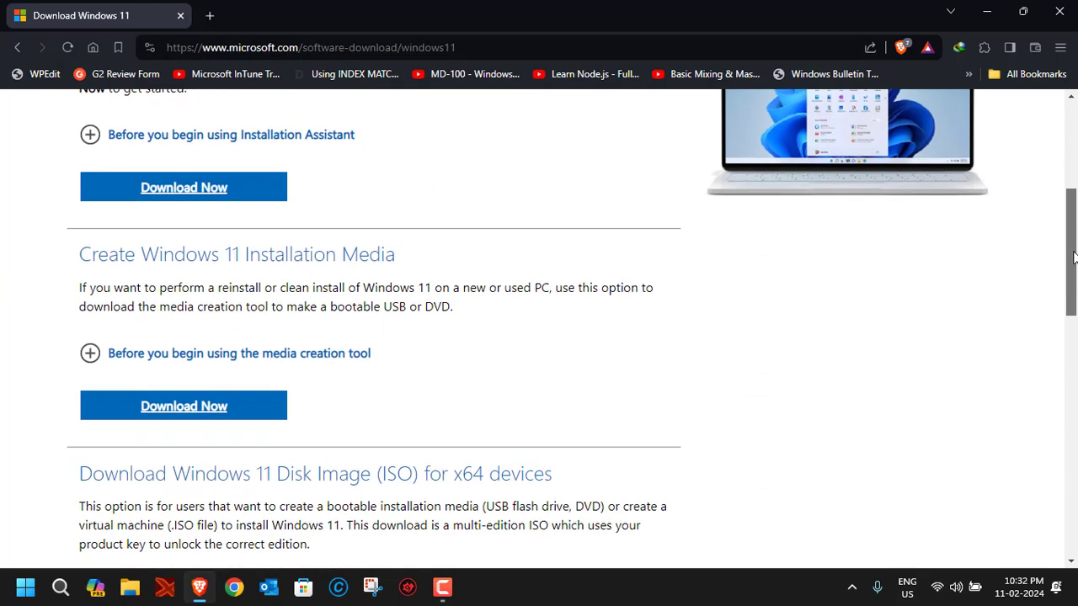
{"action": "scroll", "coordinate": [567, 254], "scroll_direction": "down", "scroll_amount": 4}
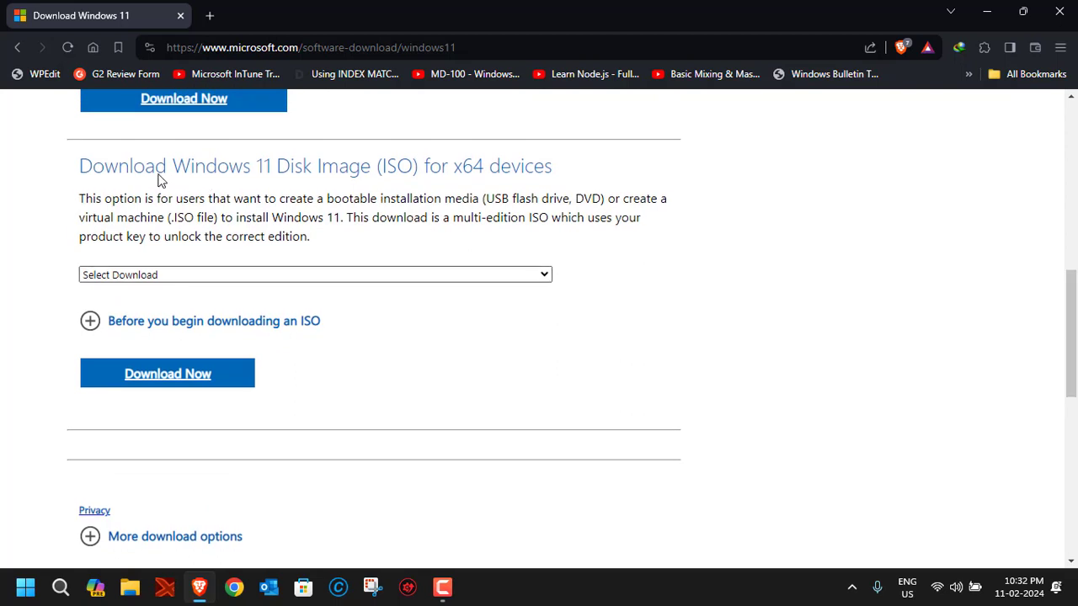
{"action": "left_click_drag", "start_coordinate": [120, 175], "coordinate": [461, 187]}
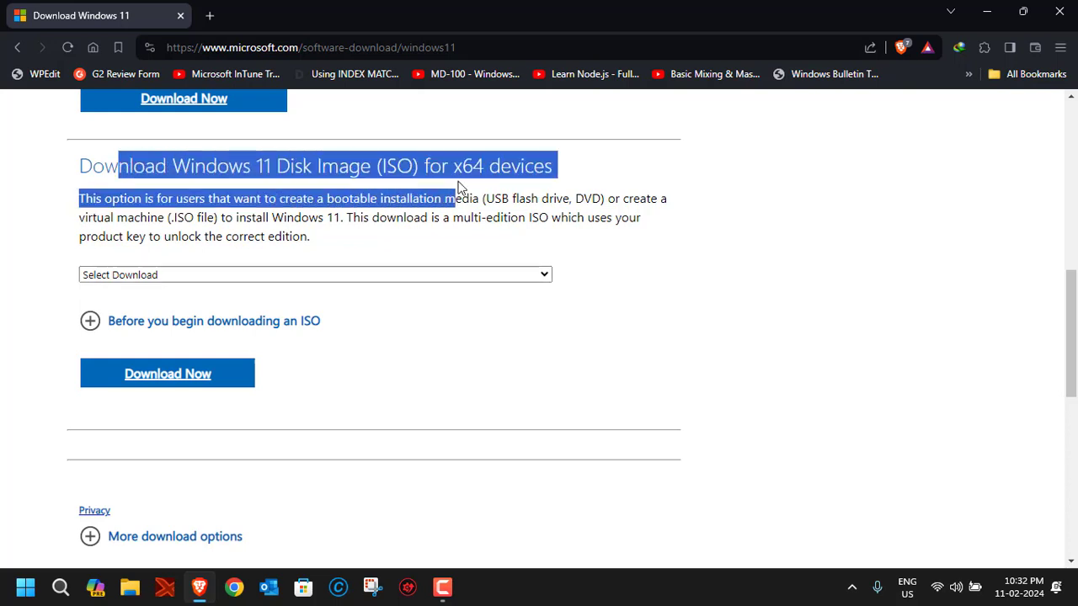
{"action": "left_click", "coordinate": [533, 182]}
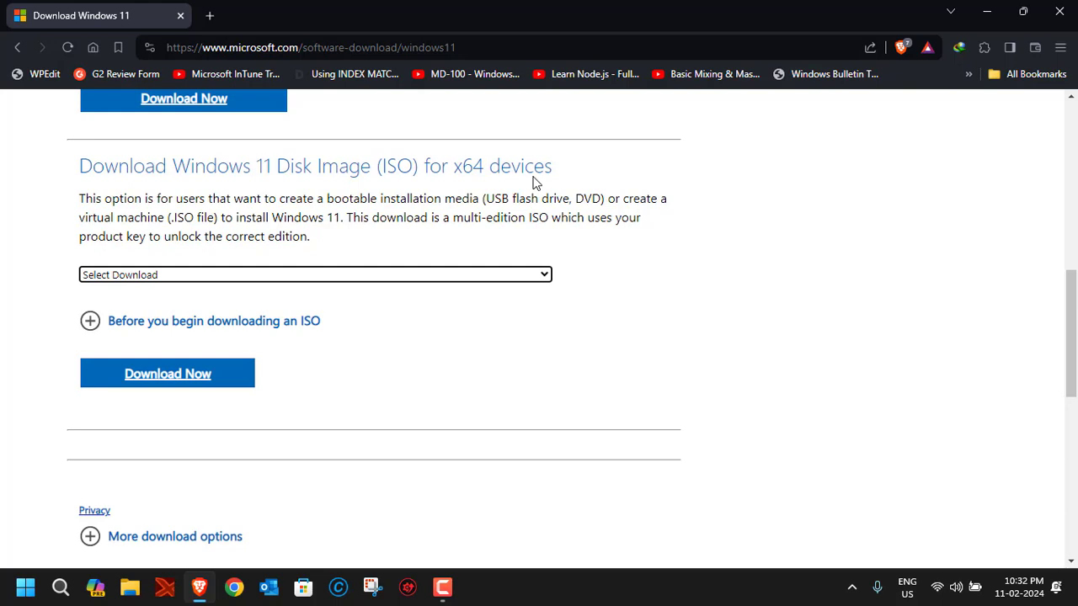
{"action": "left_click", "coordinate": [102, 276]}
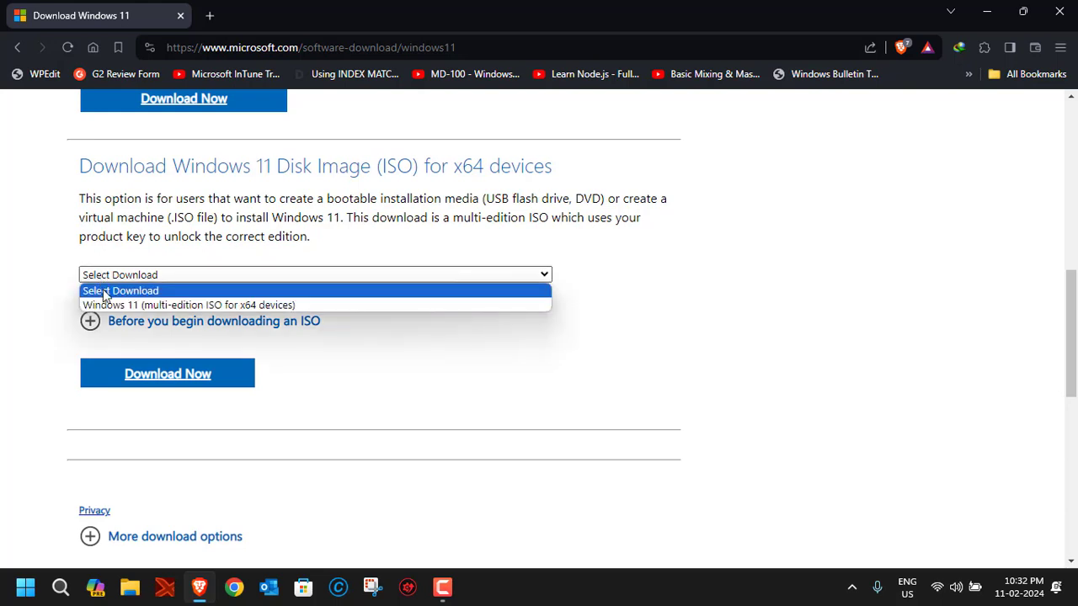
{"action": "left_click", "coordinate": [104, 303]}
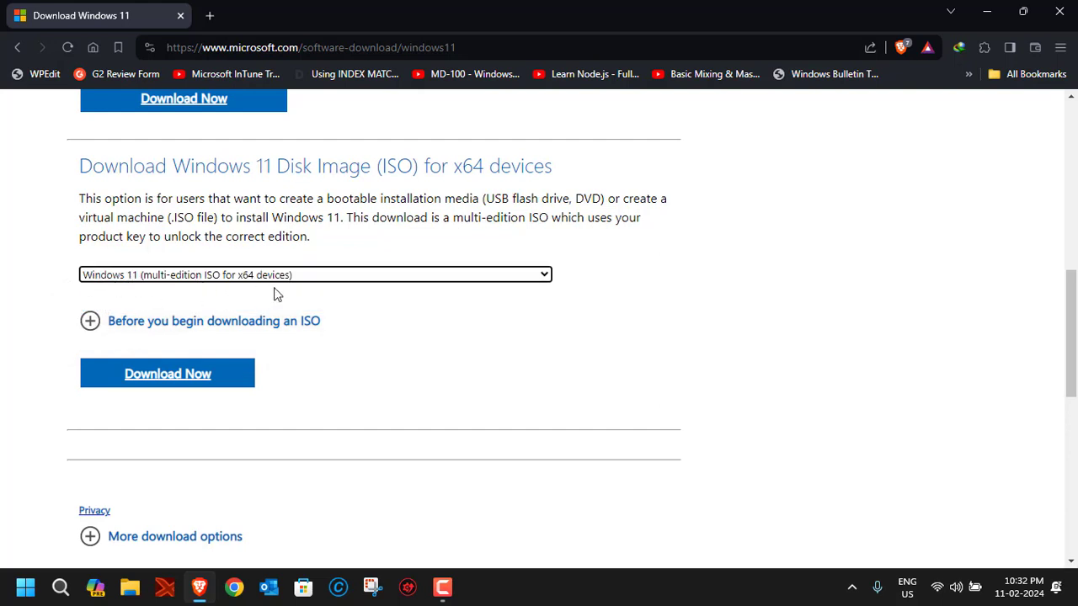
Submit the chosen ISO and confirm English (United States) as the product language.
{"action": "left_click", "coordinate": [169, 387]}
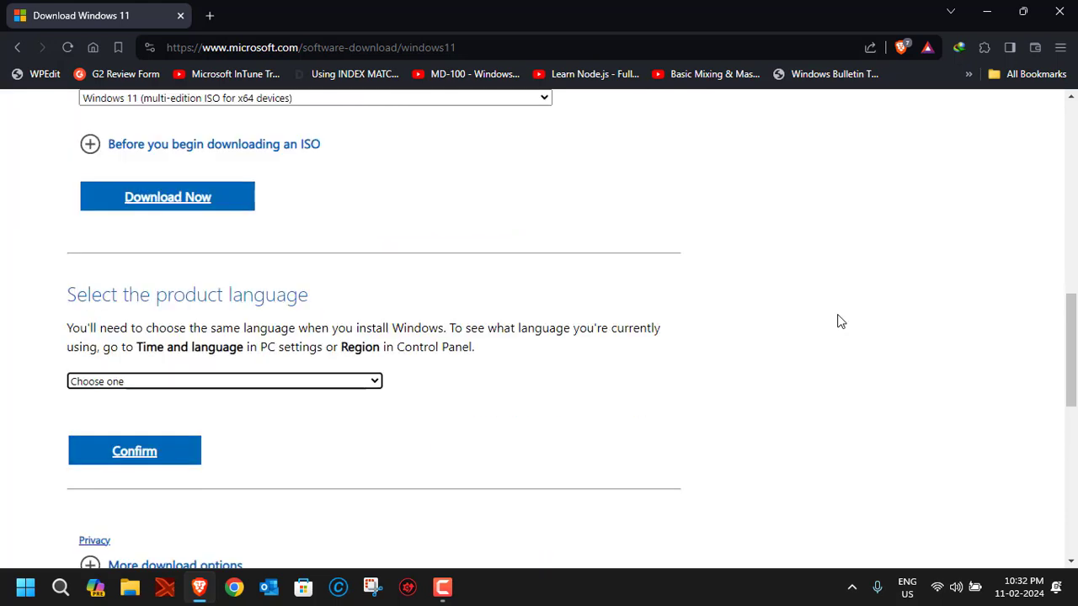
{"action": "left_click", "coordinate": [230, 379]}
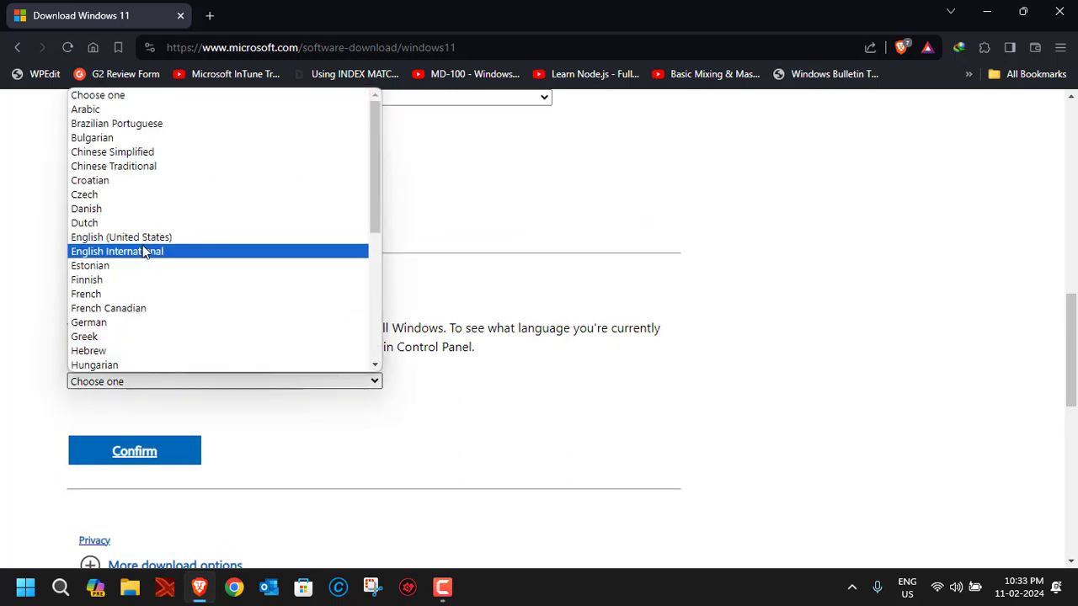
{"action": "key", "text": "Up"}
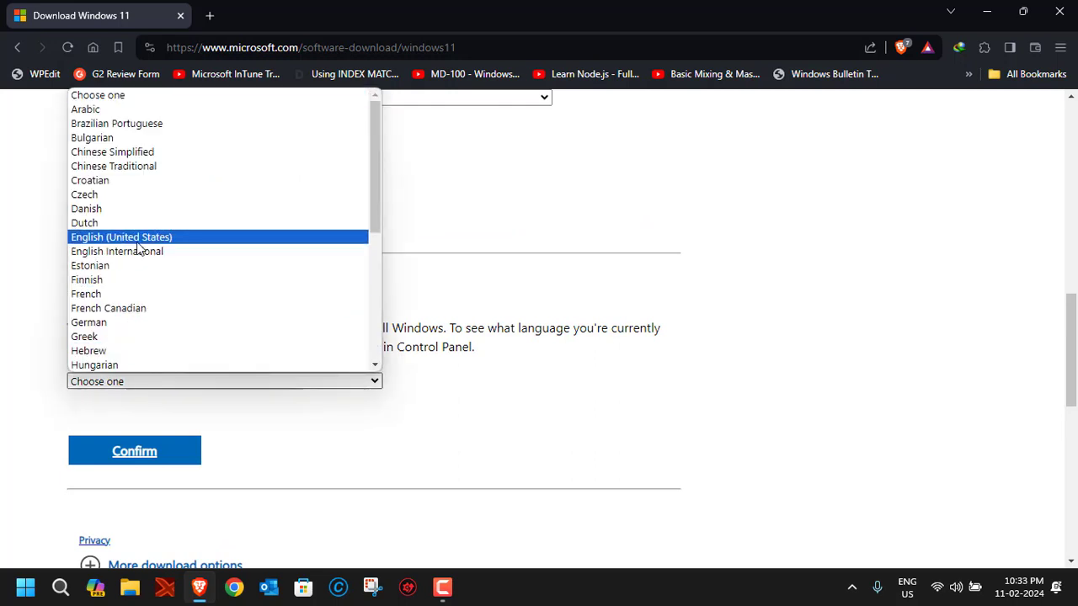
{"action": "key", "text": "Return"}
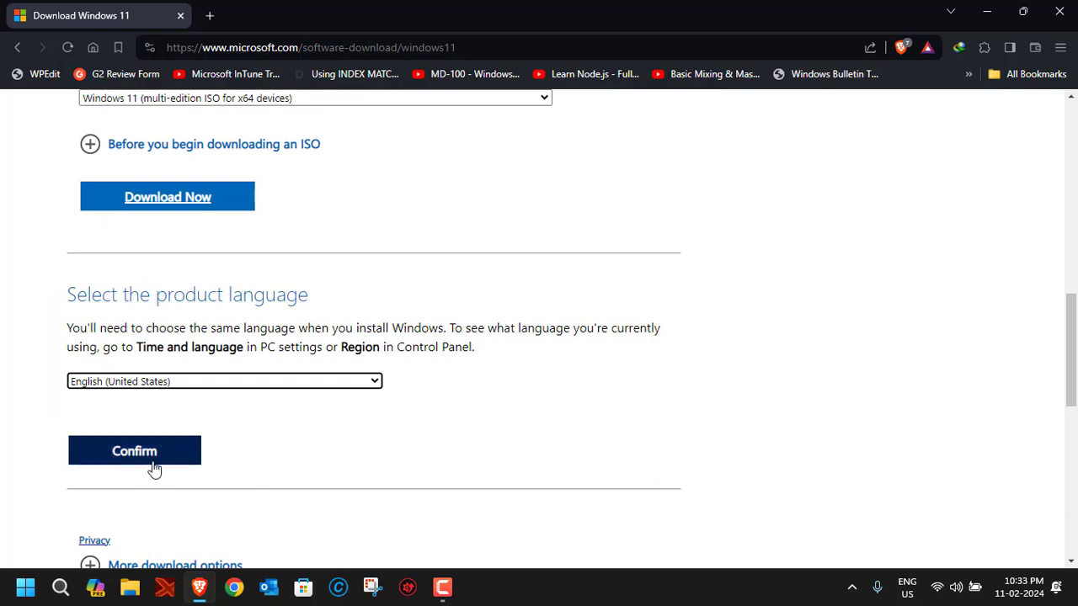
{"action": "left_click", "coordinate": [154, 468]}
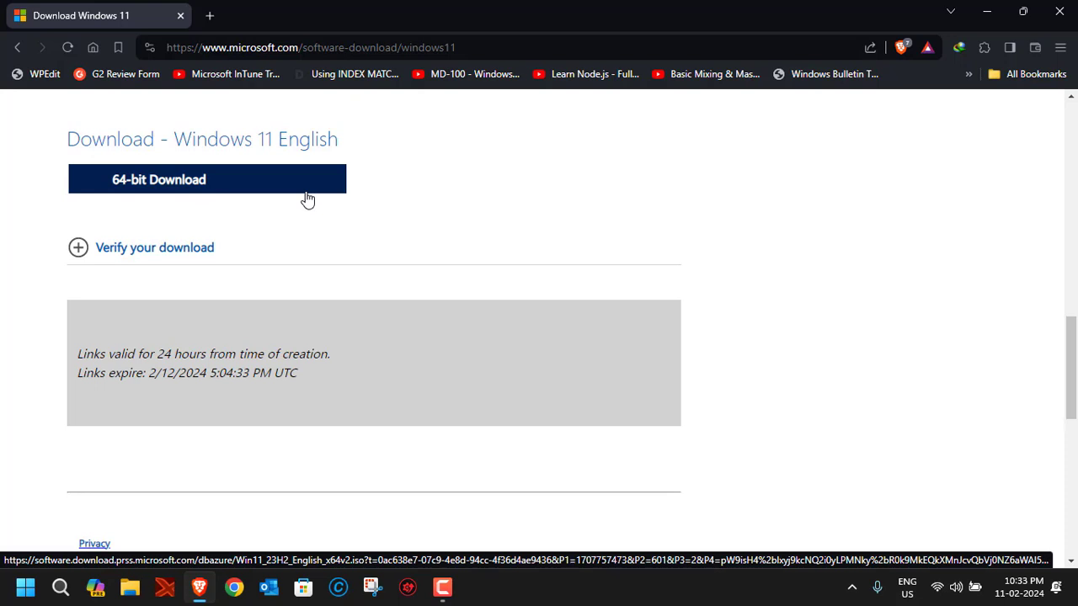
Start the 64-bit download, dismiss the download manager prompt, and close Brave.
{"action": "left_click", "coordinate": [186, 195]}
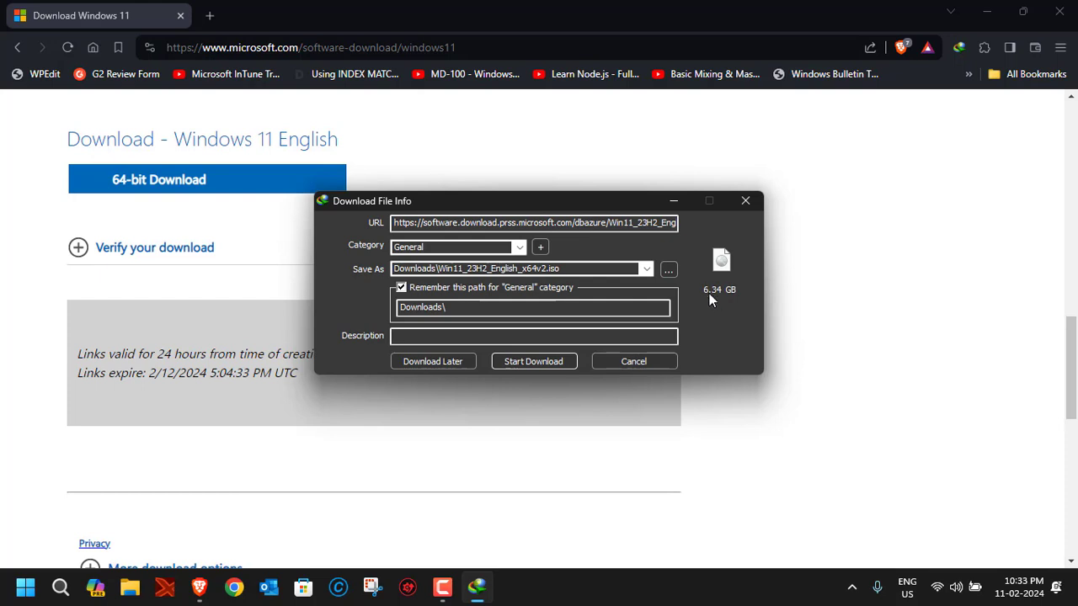
{"action": "left_click", "coordinate": [643, 363]}
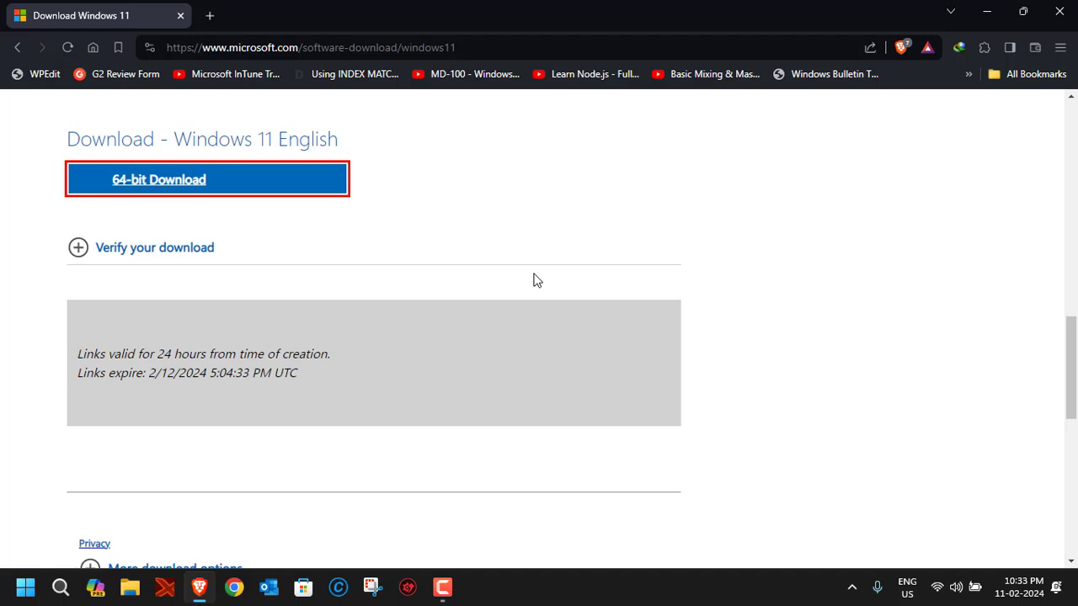
{"action": "left_click", "coordinate": [1059, 12]}
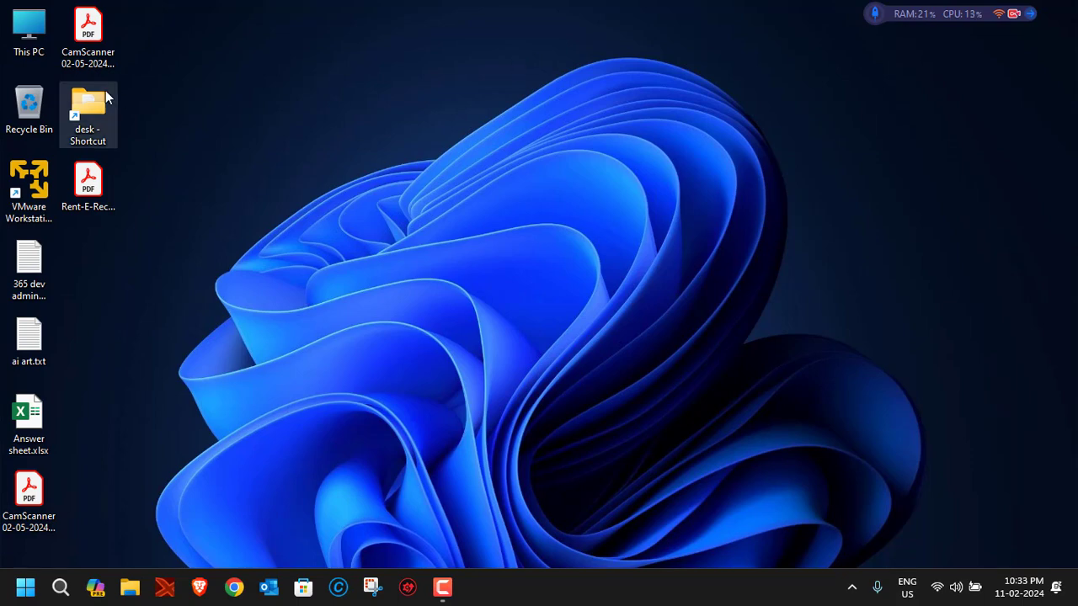
Launch VMware Workstation 17 Player and drag its window up and right toward the centre.
{"action": "left_click", "coordinate": [40, 185]}
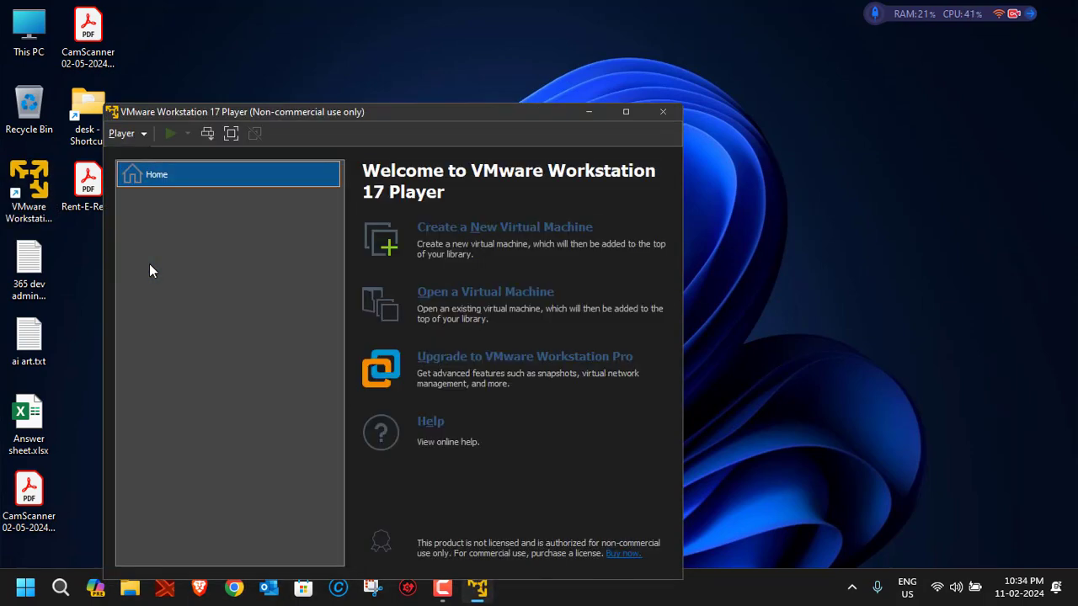
{"action": "left_click_drag", "start_coordinate": [400, 111], "coordinate": [542, 60]}
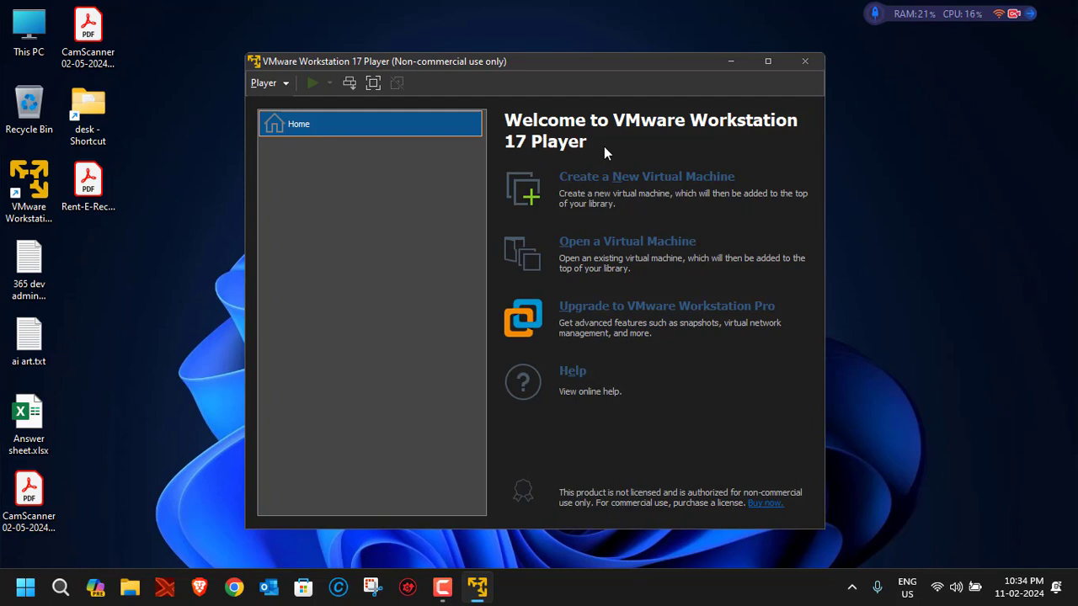
Start a new virtual machine with 'I will install the operating system later' selected.
{"action": "left_click", "coordinate": [615, 191]}
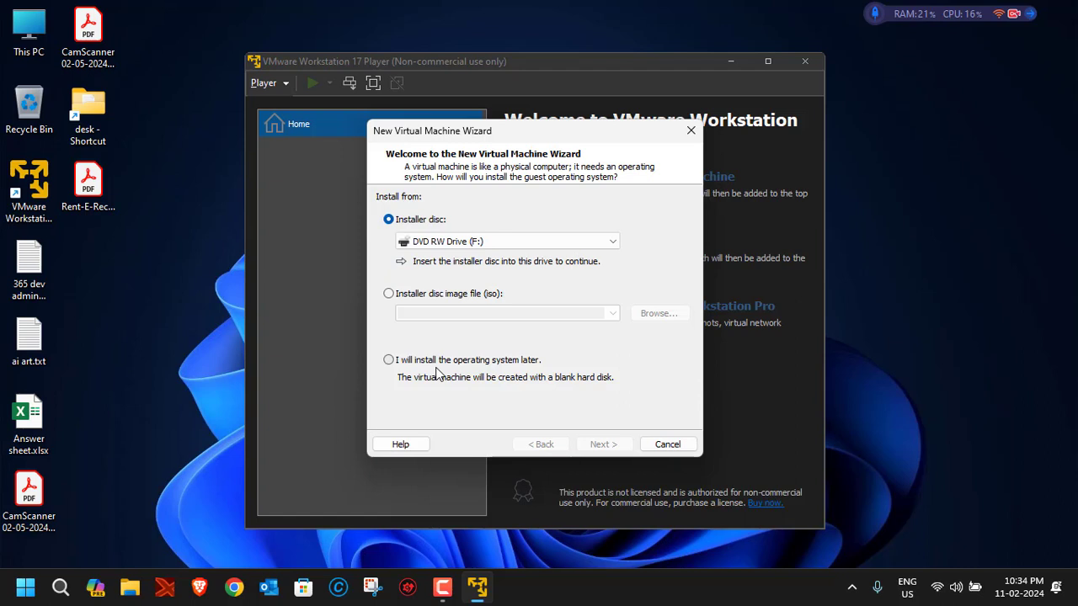
{"action": "left_click", "coordinate": [389, 361]}
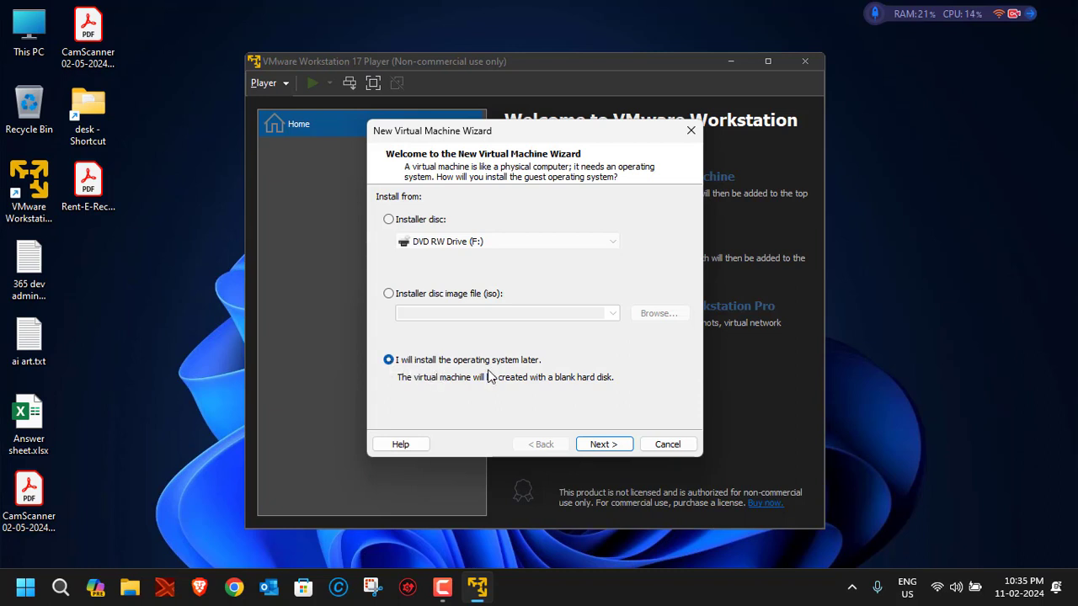
{"action": "left_click", "coordinate": [601, 446]}
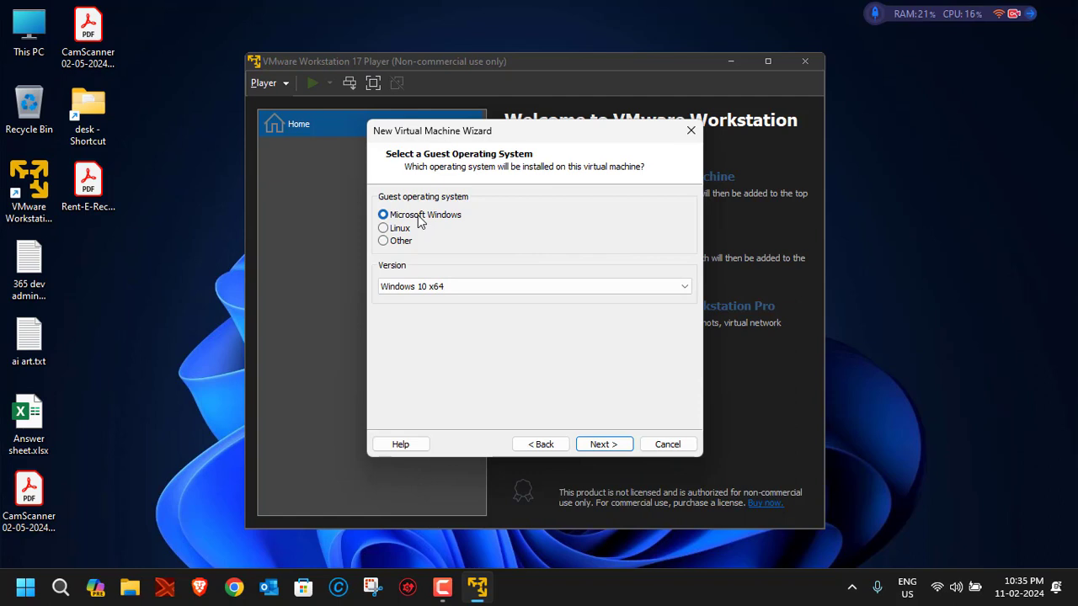
Choose Windows 11 x64 as the guest version and continue to naming.
{"action": "left_click", "coordinate": [483, 294]}
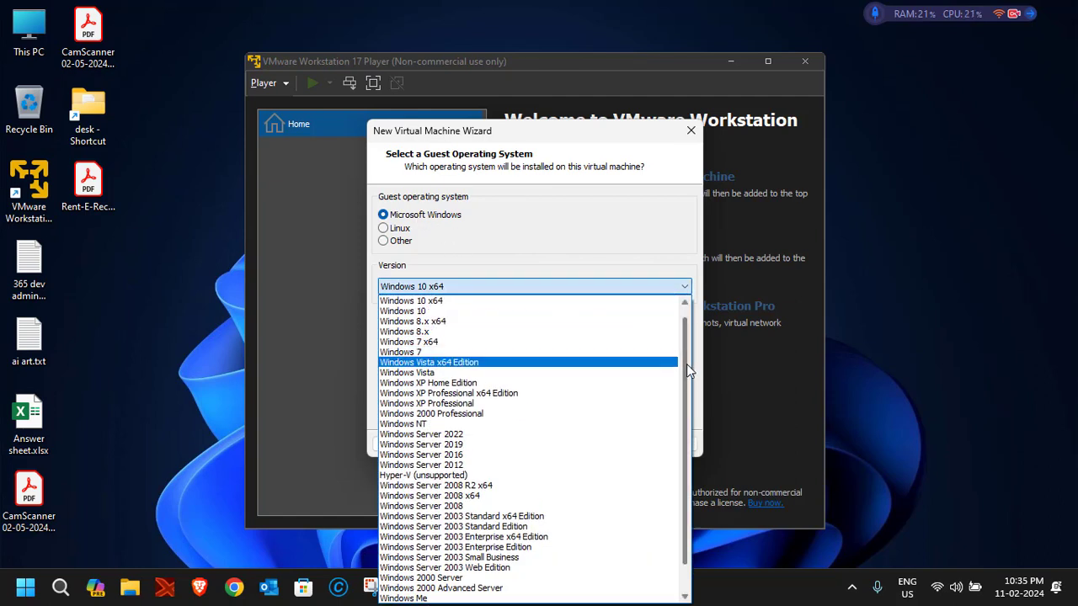
{"action": "left_click_drag", "start_coordinate": [686, 363], "coordinate": [686, 348]}
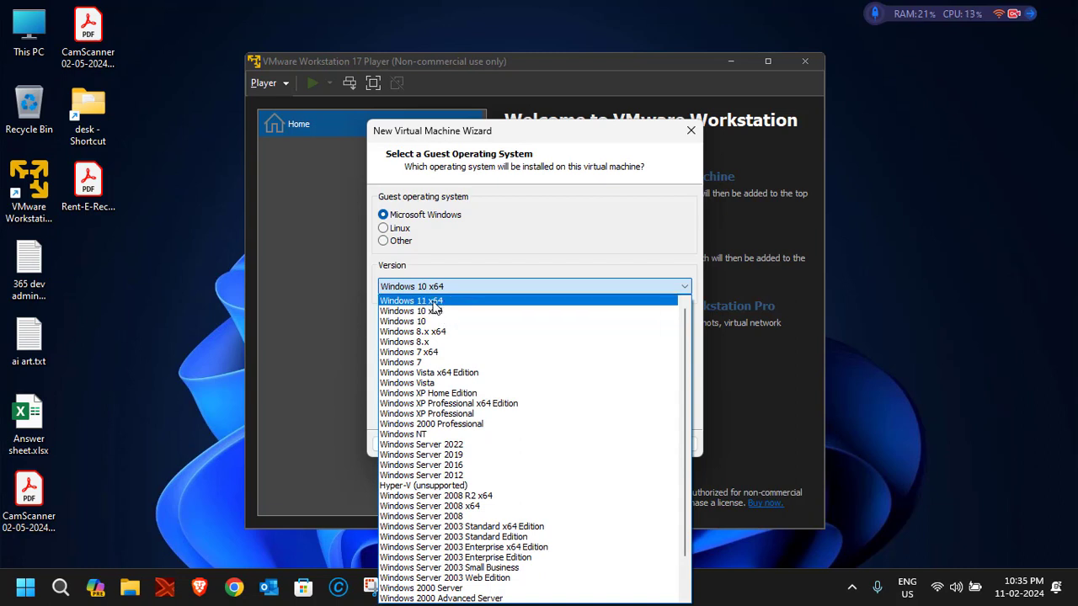
{"action": "left_click", "coordinate": [435, 301]}
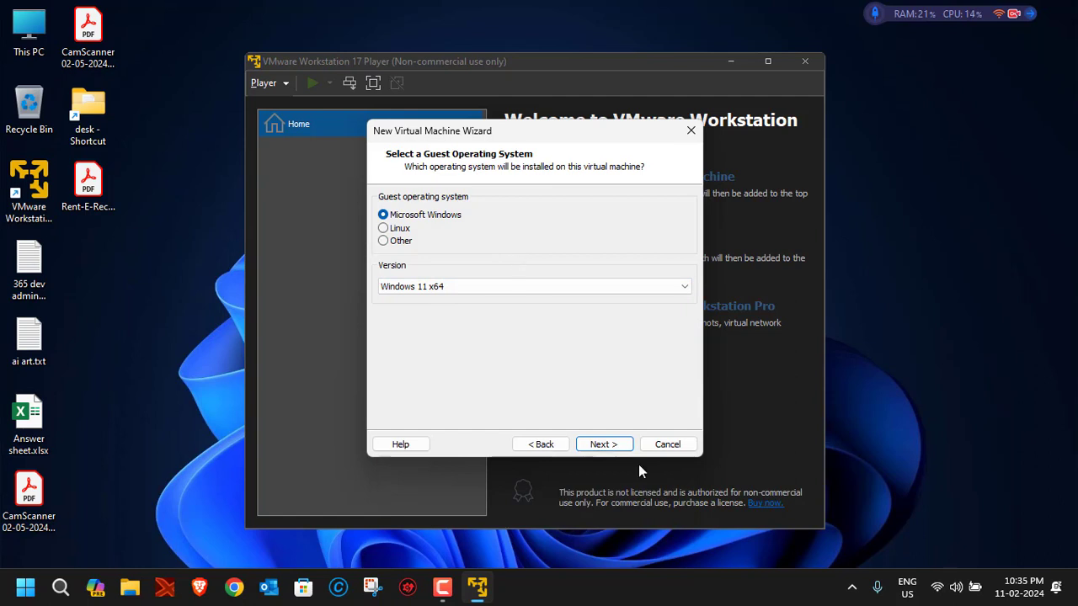
{"action": "left_click", "coordinate": [610, 445]}
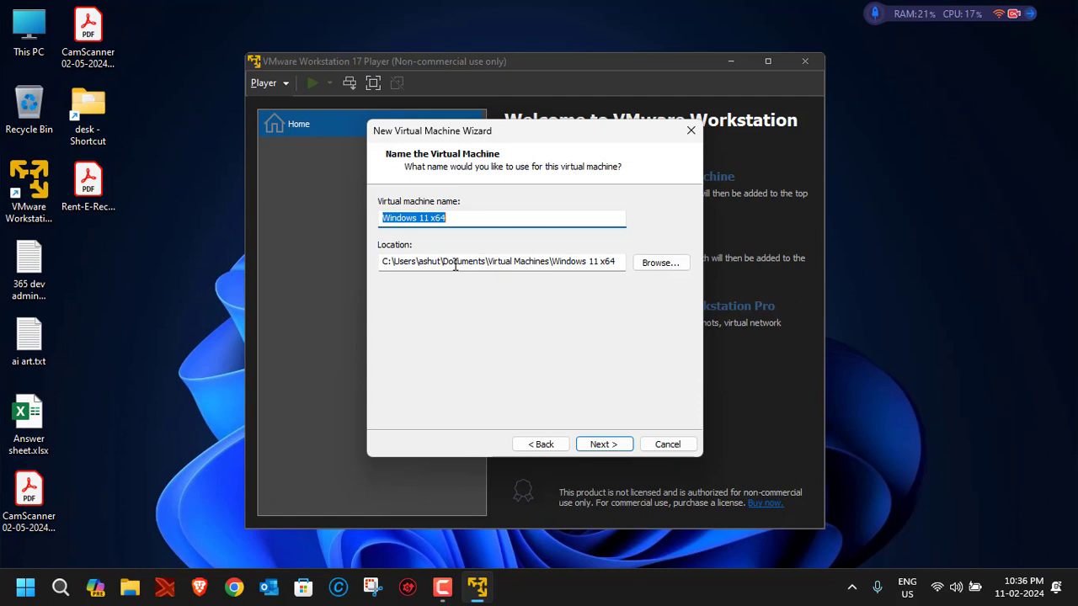
Keep the name 'Windows 11 x64' and the default Virtual Machines location.
{"action": "left_click_drag", "start_coordinate": [549, 266], "coordinate": [643, 262]}
{"action": "left_click", "coordinate": [527, 257]}
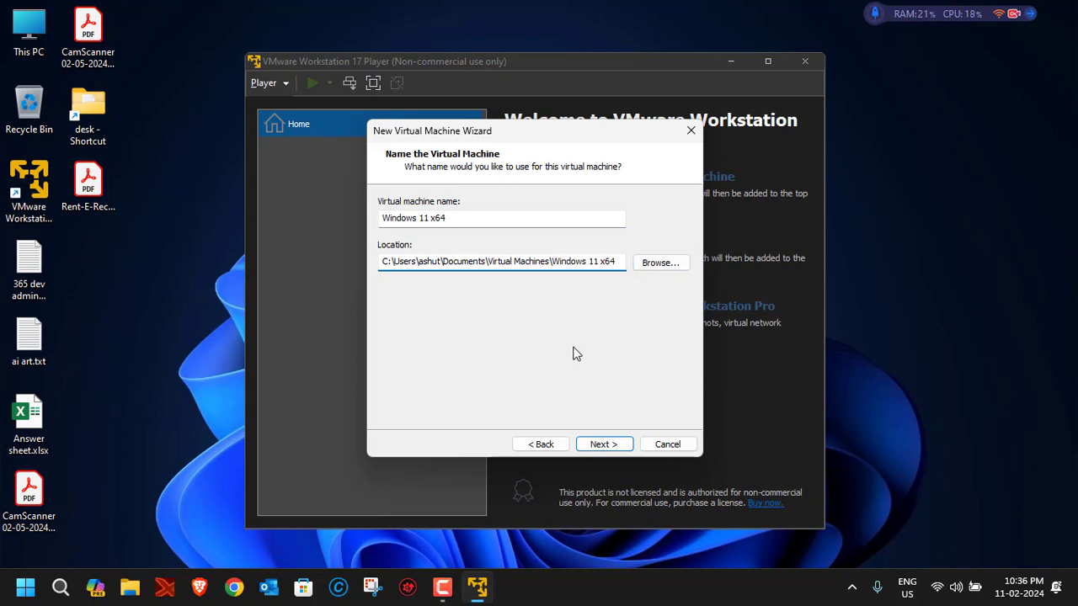
{"action": "left_click", "coordinate": [605, 446]}
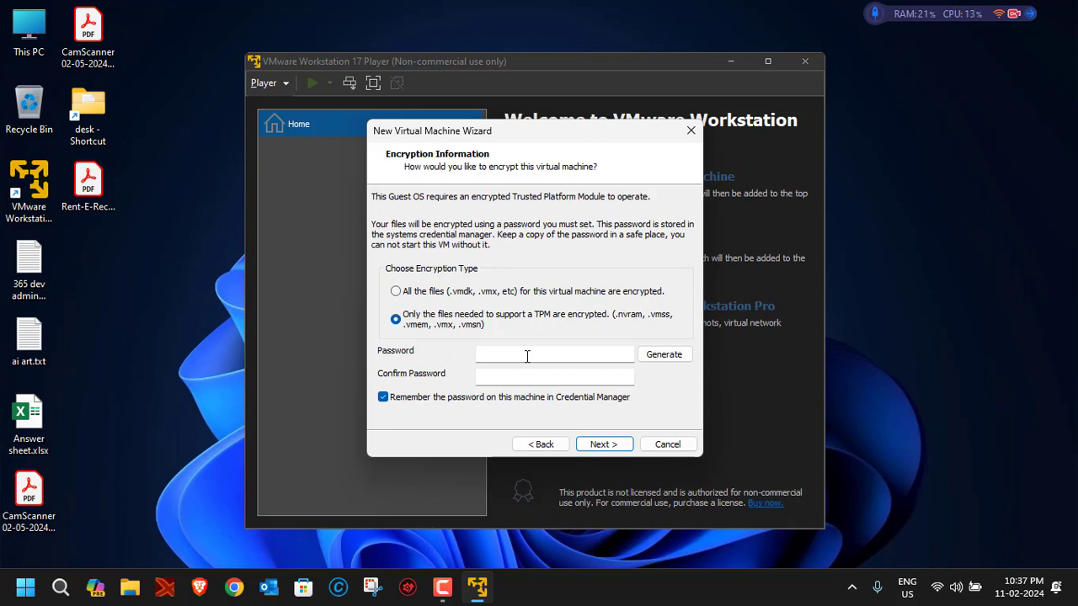
Enter a five-character encryption password in both password fields and try to continue.
{"action": "left_click", "coordinate": [383, 396]}
{"action": "left_click", "coordinate": [383, 397]}
{"action": "left_click", "coordinate": [507, 350]}
{"action": "type", "text": "12345"}
{"action": "left_click", "coordinate": [505, 372]}
{"action": "type", "text": "123"}
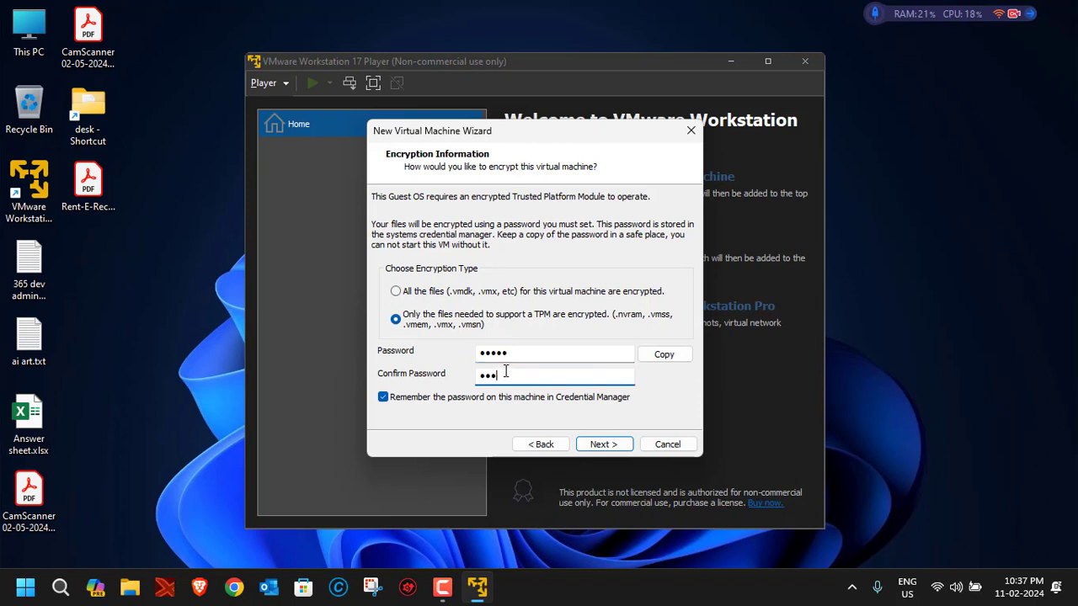
{"action": "type", "text": "45"}
{"action": "left_click", "coordinate": [603, 446]}
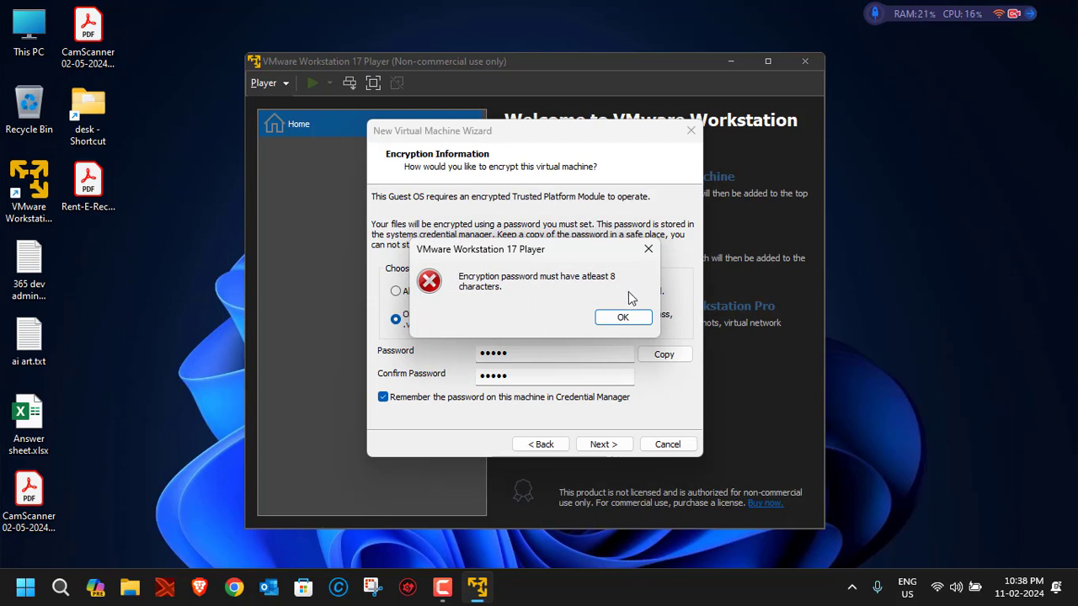
Dismiss the too-short error, lengthen both passwords to eight characters, and continue.
{"action": "left_click", "coordinate": [620, 317]}
{"action": "left_click", "coordinate": [544, 352]}
{"action": "type", "text": "678"}
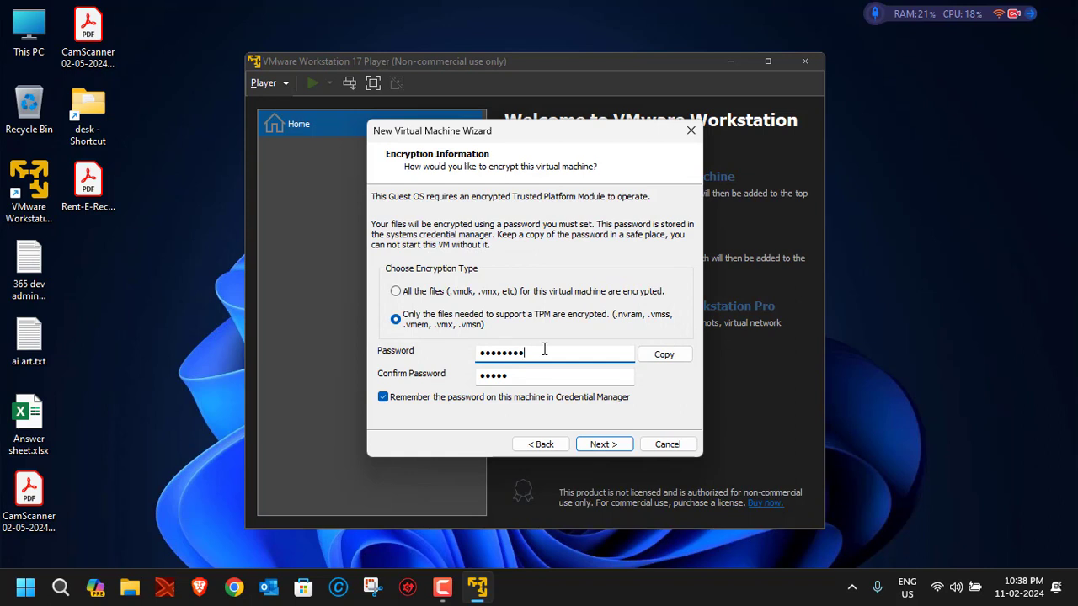
{"action": "left_click", "coordinate": [533, 376]}
{"action": "type", "text": "678"}
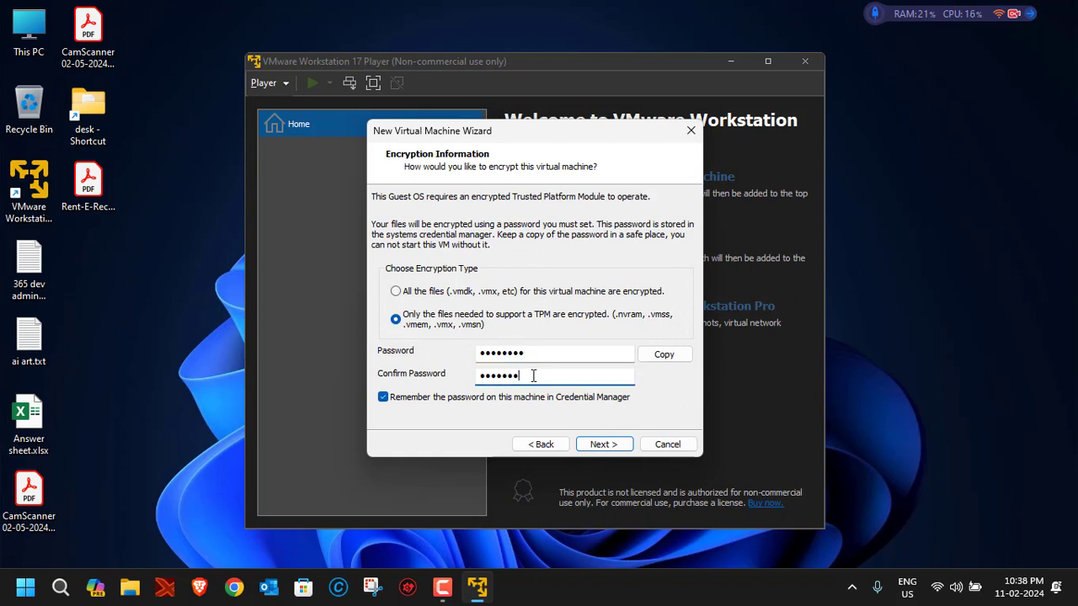
{"action": "left_click", "coordinate": [602, 443]}
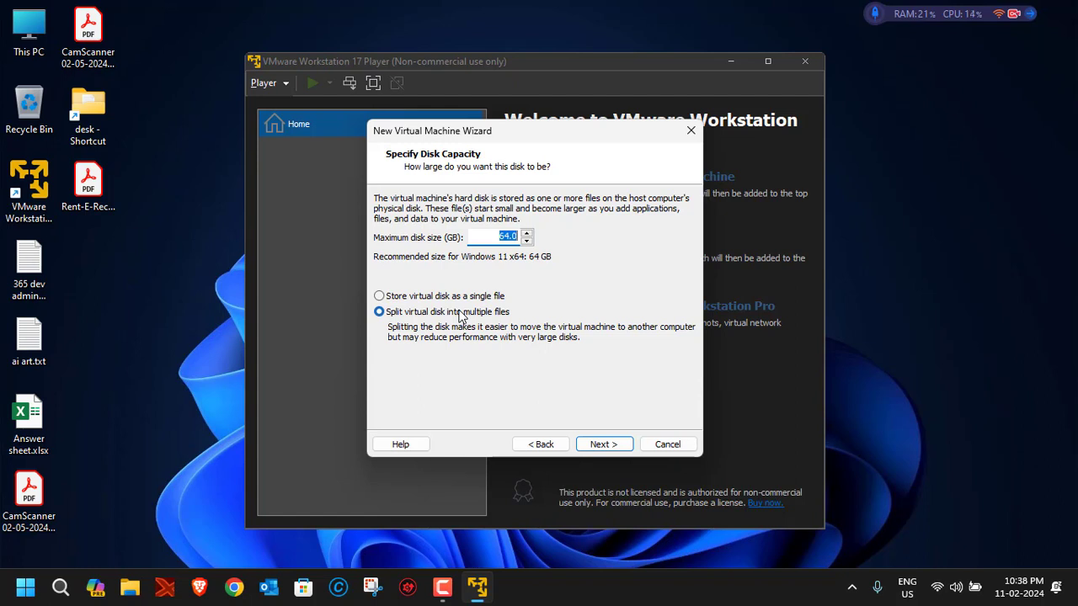
Set a 60 GB maximum disk size stored as a single file.
{"action": "type", "text": "60"}
{"action": "left_click", "coordinate": [412, 299]}
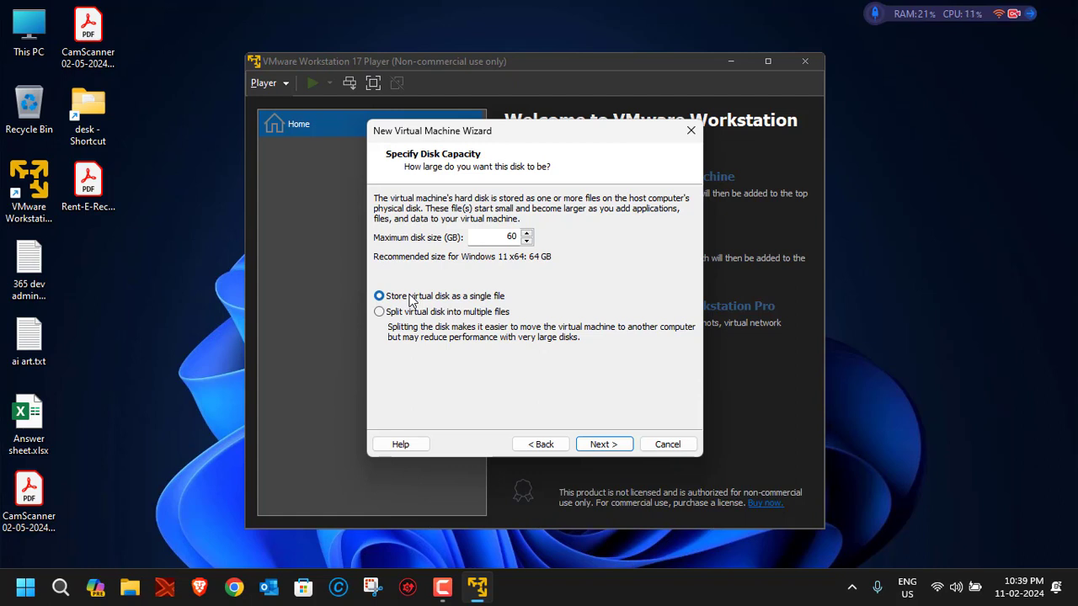
{"action": "left_click", "coordinate": [603, 444]}
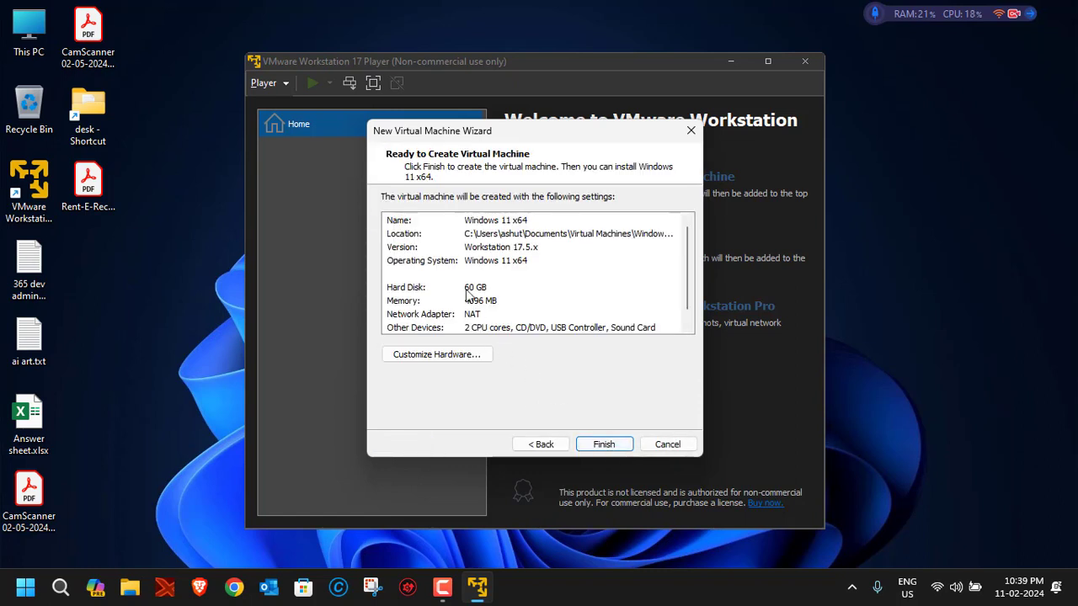
Open Customize Hardware from the Ready to Create summary.
{"action": "mouse_move", "coordinate": [683, 250]}
{"action": "left_mouse_down"}
{"action": "mouse_move", "coordinate": [686, 269]}
{"action": "mouse_move", "coordinate": [686, 243]}
{"action": "left_mouse_up"}
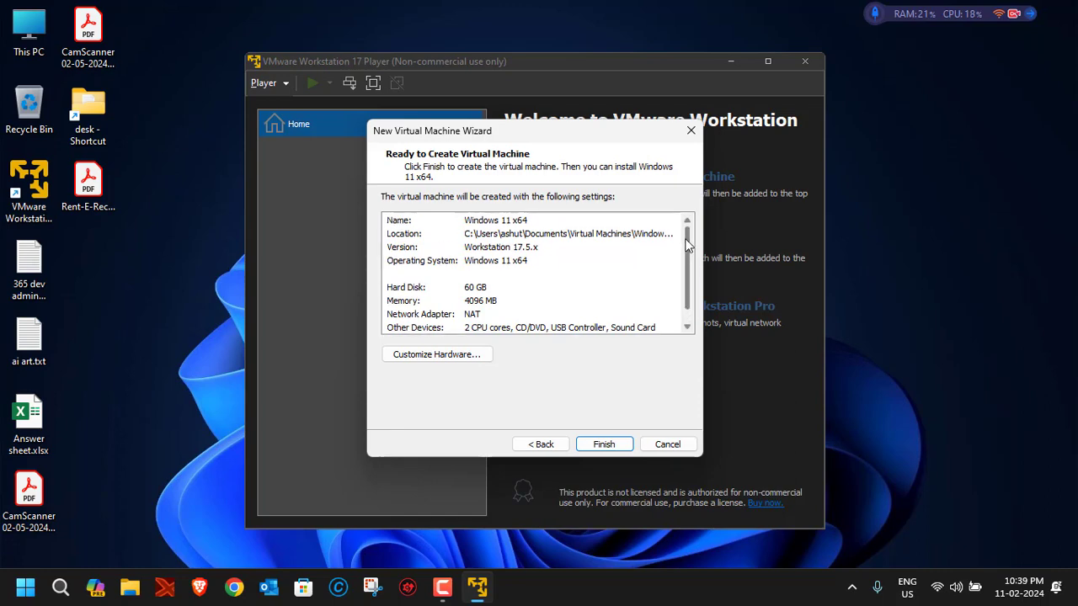
{"action": "left_click", "coordinate": [451, 363]}
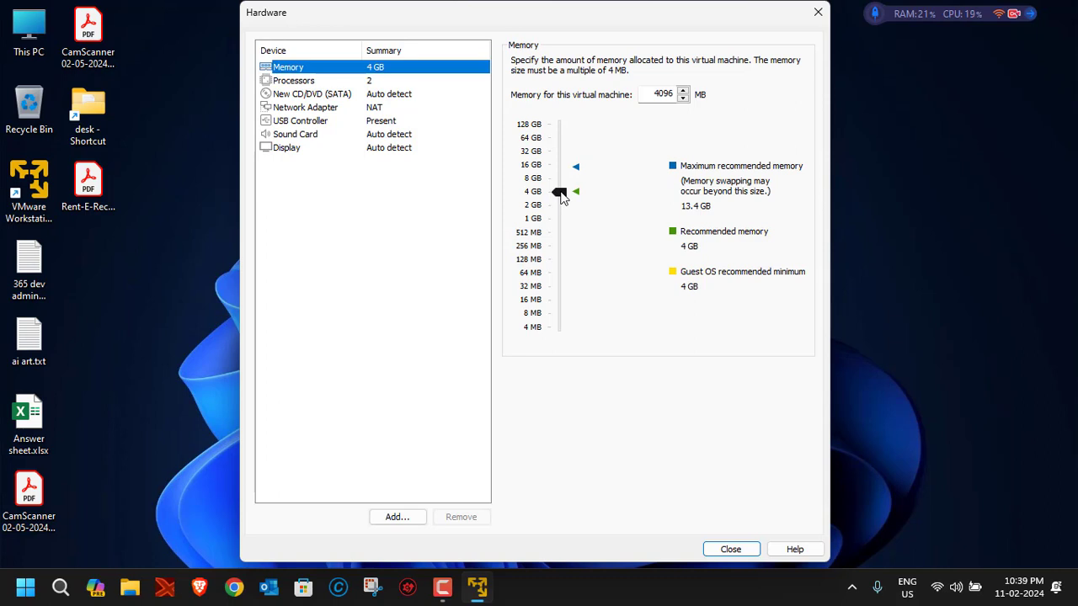
Keep 2 processor cores, then show the New CD/DVD (SATA) drive settings.
{"action": "left_click", "coordinate": [288, 81]}
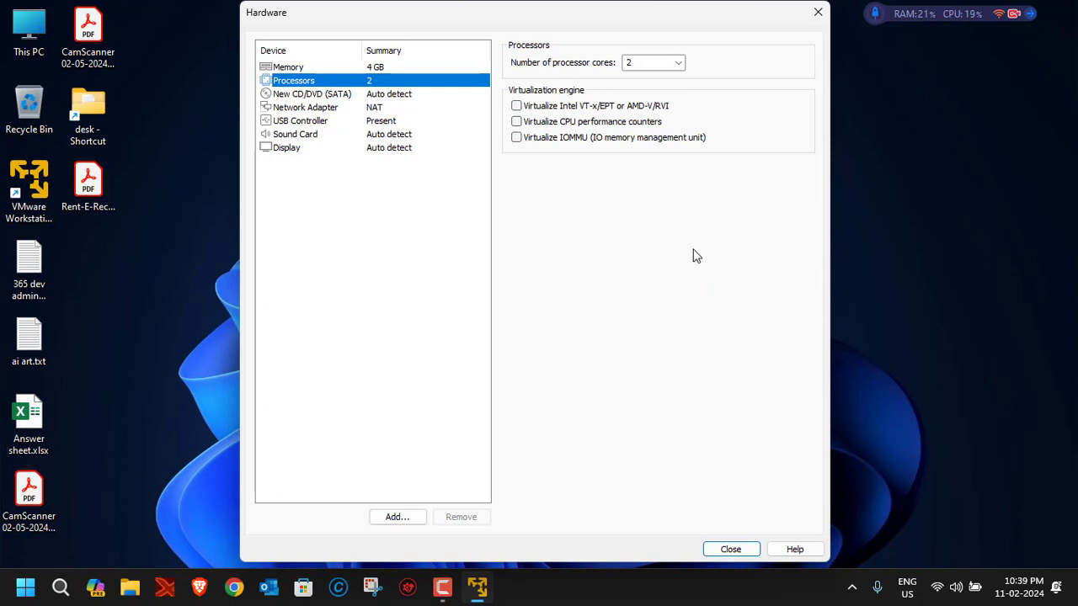
{"action": "left_click", "coordinate": [679, 66]}
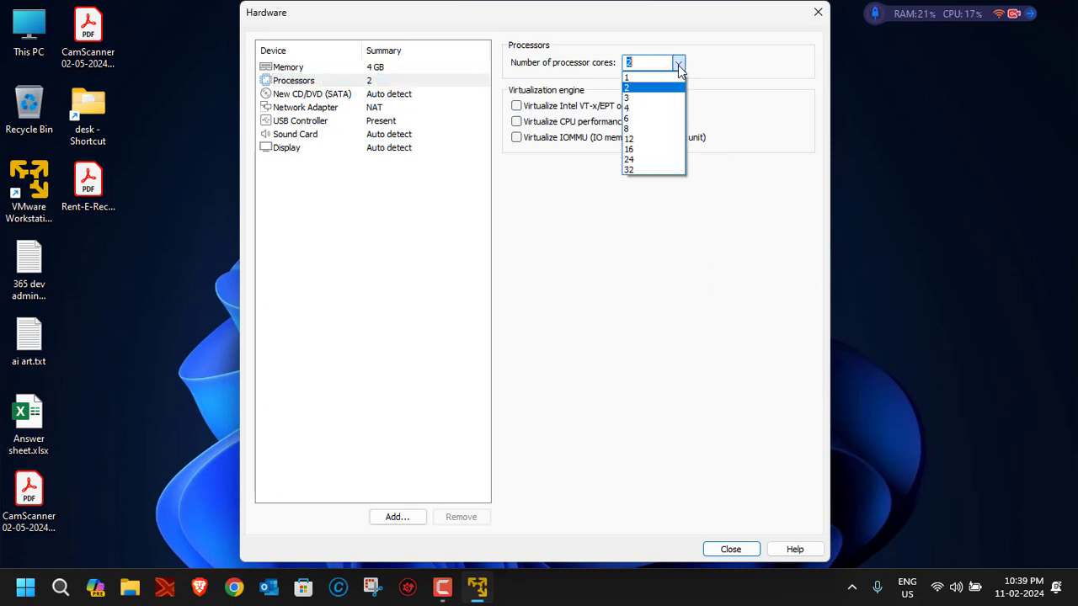
{"action": "left_click", "coordinate": [602, 66]}
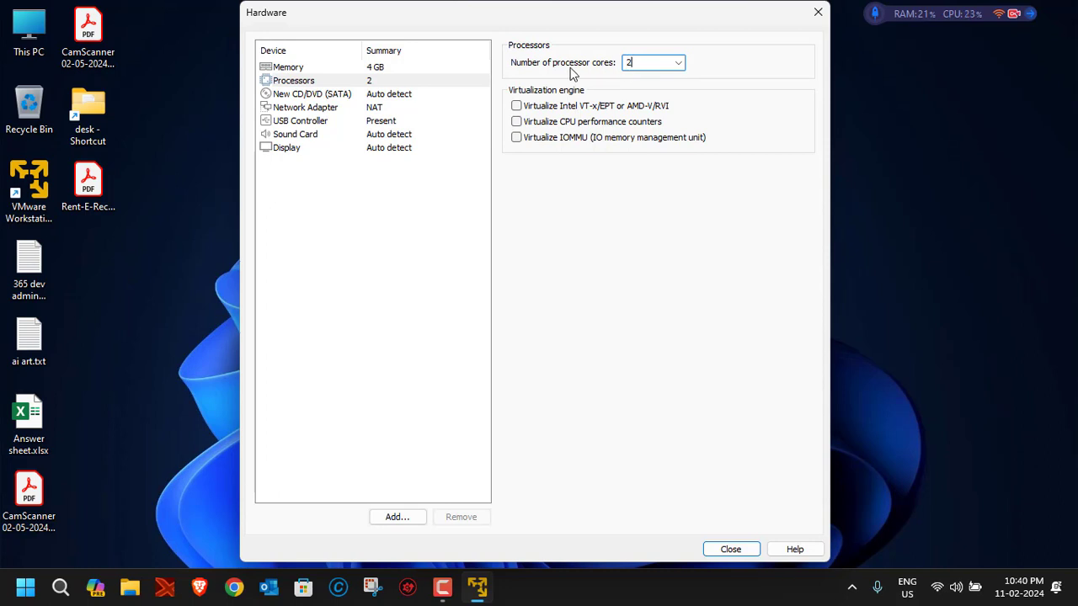
{"action": "left_click", "coordinate": [308, 95]}
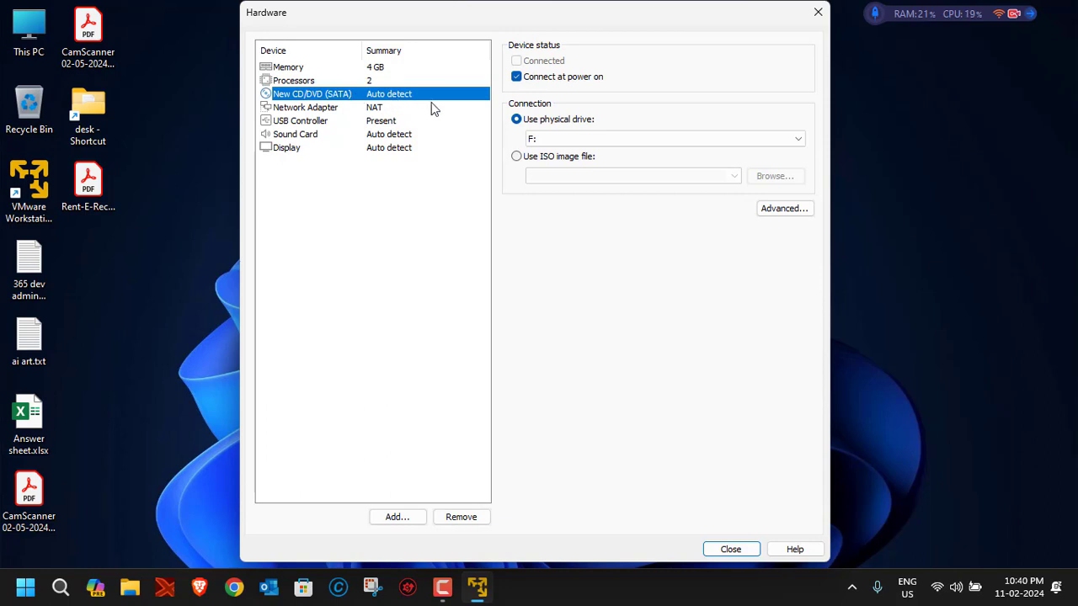
Set the CD/DVD drive to use the ISO image D:\OS ISOs\Win11_23H2_English_x64v2.iso.
{"action": "left_click", "coordinate": [516, 156]}
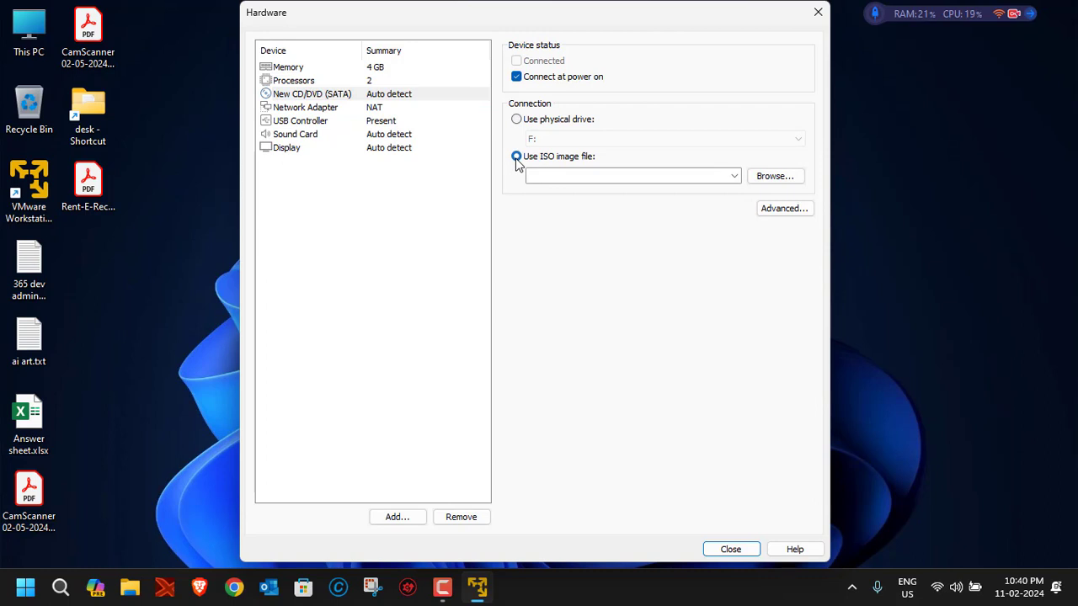
{"action": "left_click", "coordinate": [768, 180]}
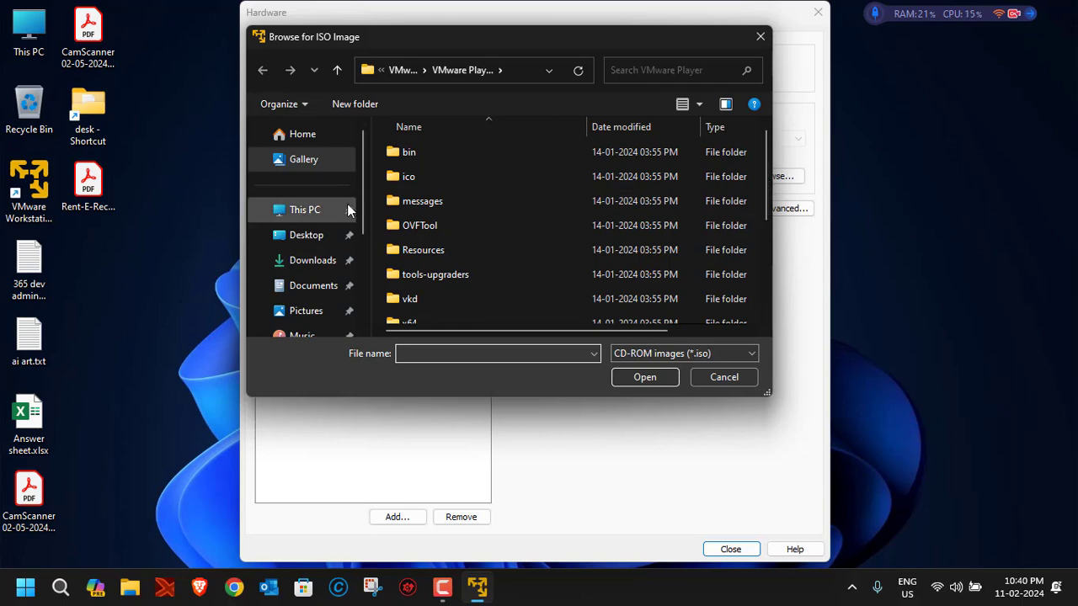
{"action": "left_click", "coordinate": [313, 236]}
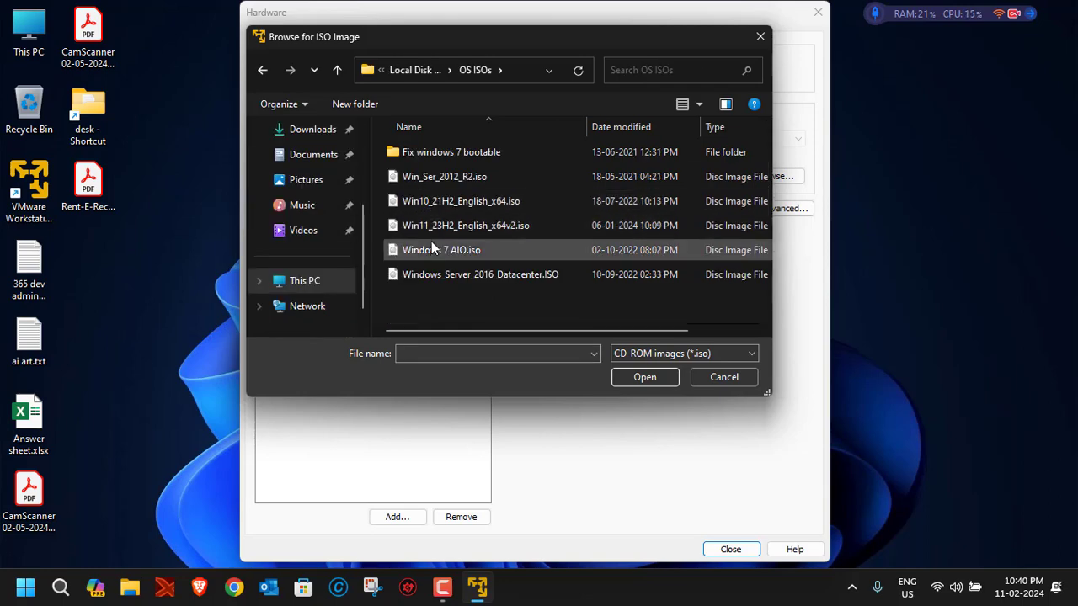
{"action": "double_click", "coordinate": [421, 227]}
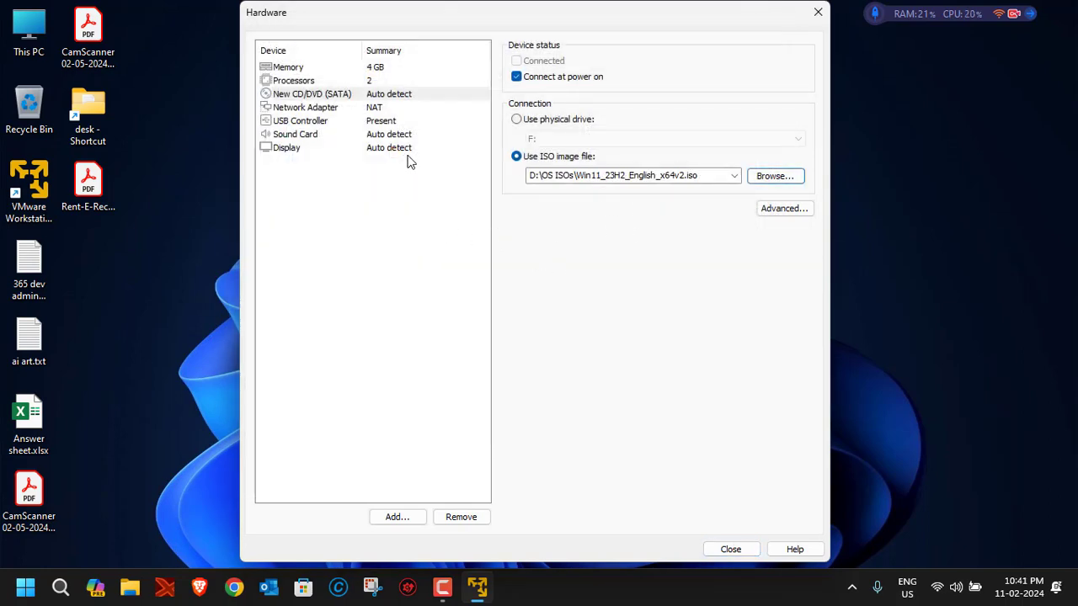
Review the network, USB, sound, display and 4 GB memory settings, then finish the Windows 11 x64 VM.
{"action": "left_click", "coordinate": [311, 113]}
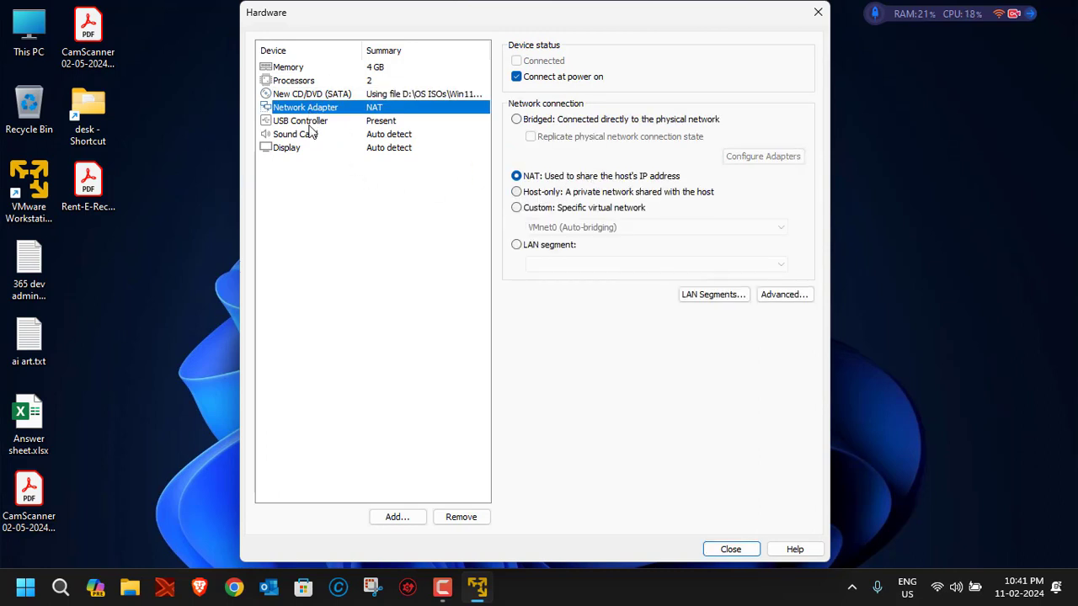
{"action": "left_click", "coordinate": [308, 125]}
{"action": "left_click", "coordinate": [301, 135]}
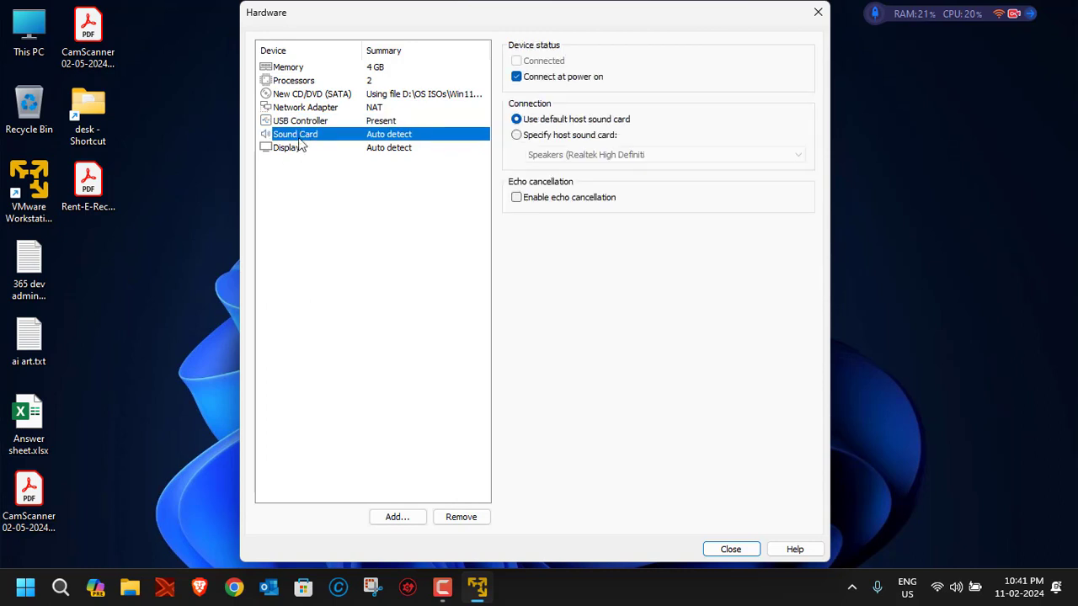
{"action": "left_click", "coordinate": [294, 149]}
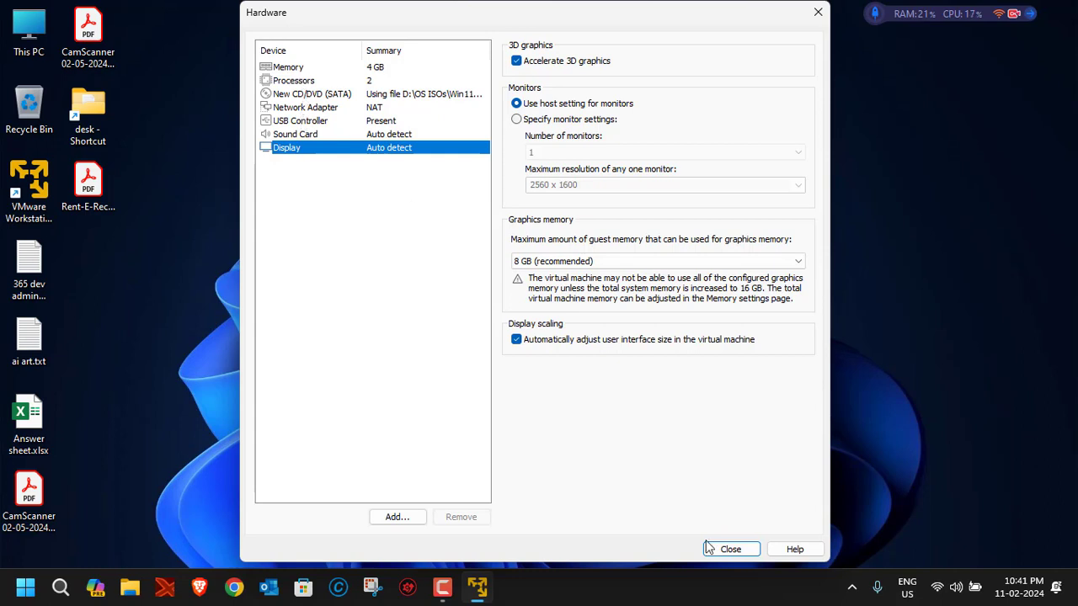
{"action": "left_click", "coordinate": [283, 71]}
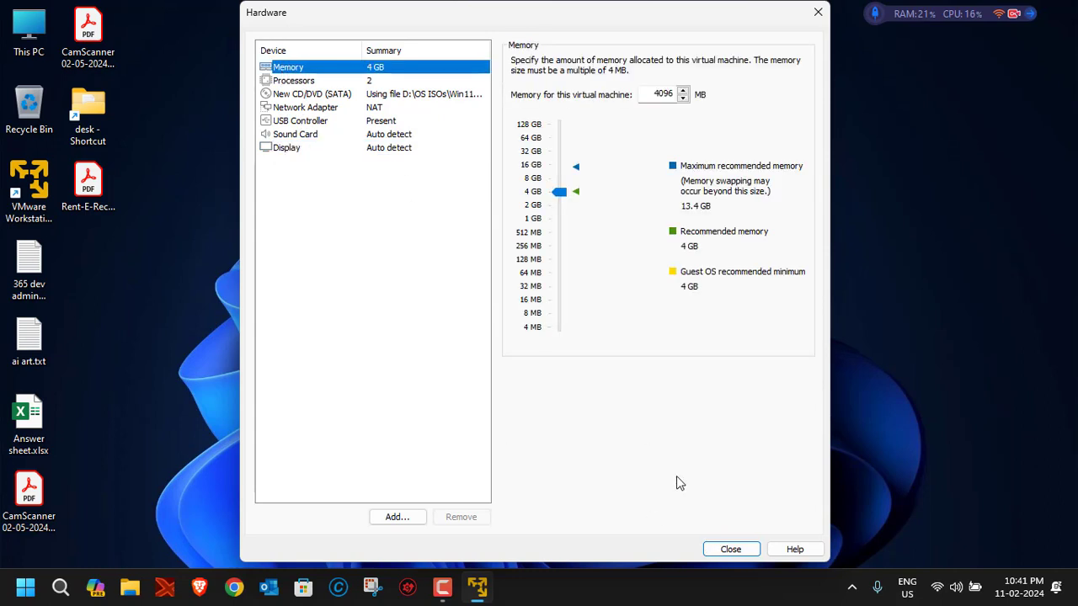
{"action": "left_click", "coordinate": [723, 549]}
{"action": "left_click", "coordinate": [594, 442]}
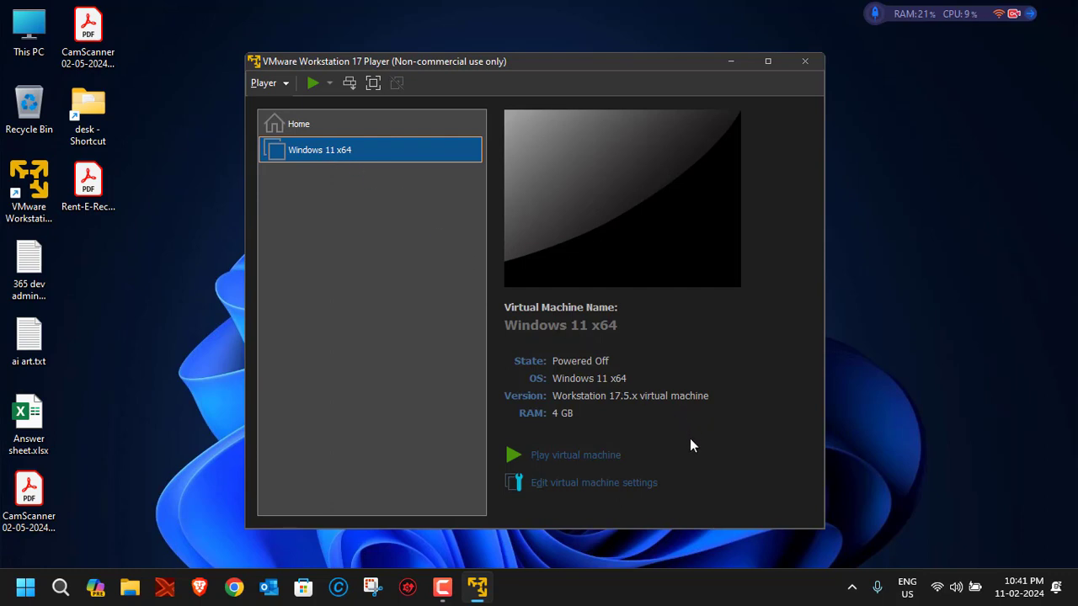
{"action": "left_click", "coordinate": [581, 486]}
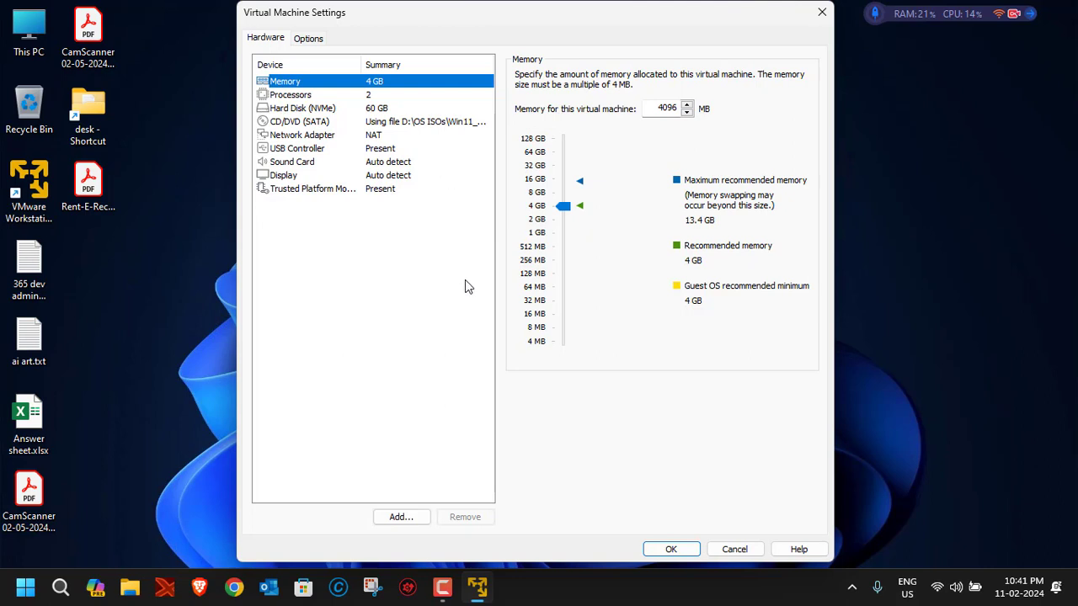
{"action": "left_click", "coordinate": [734, 551]}
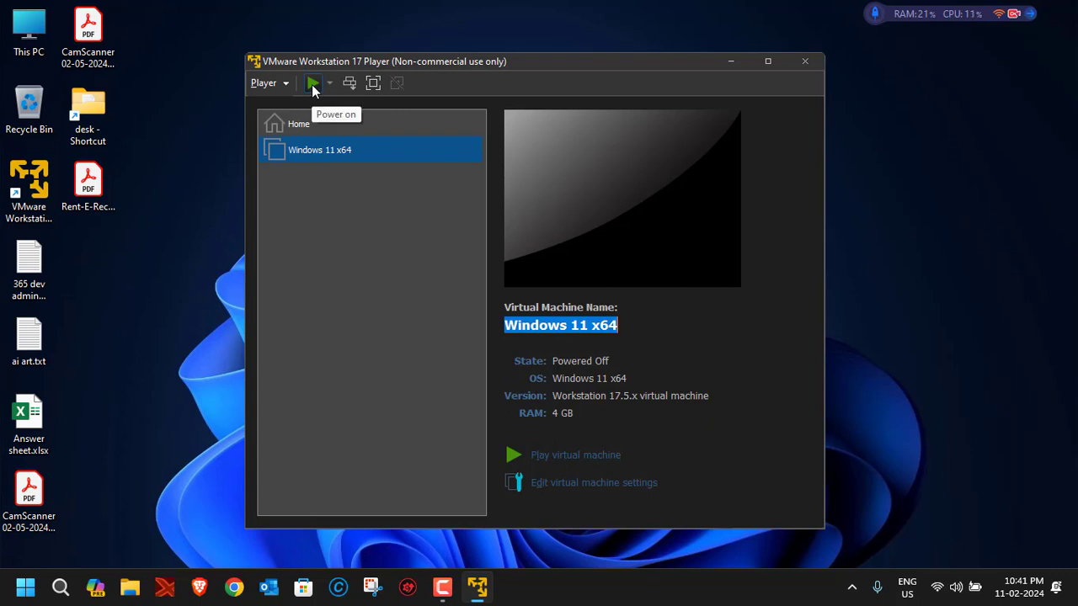
Power on the Windows 11 x64 VM, boot it from the ISO, and maximize its window.
{"action": "left_click", "coordinate": [560, 456]}
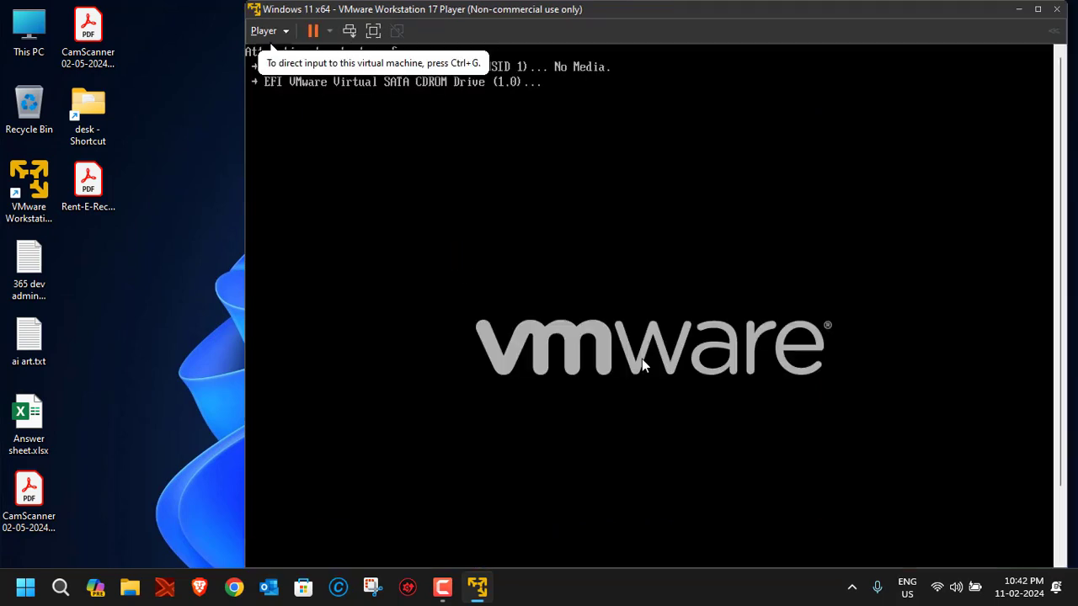
{"action": "left_click", "coordinate": [671, 287]}
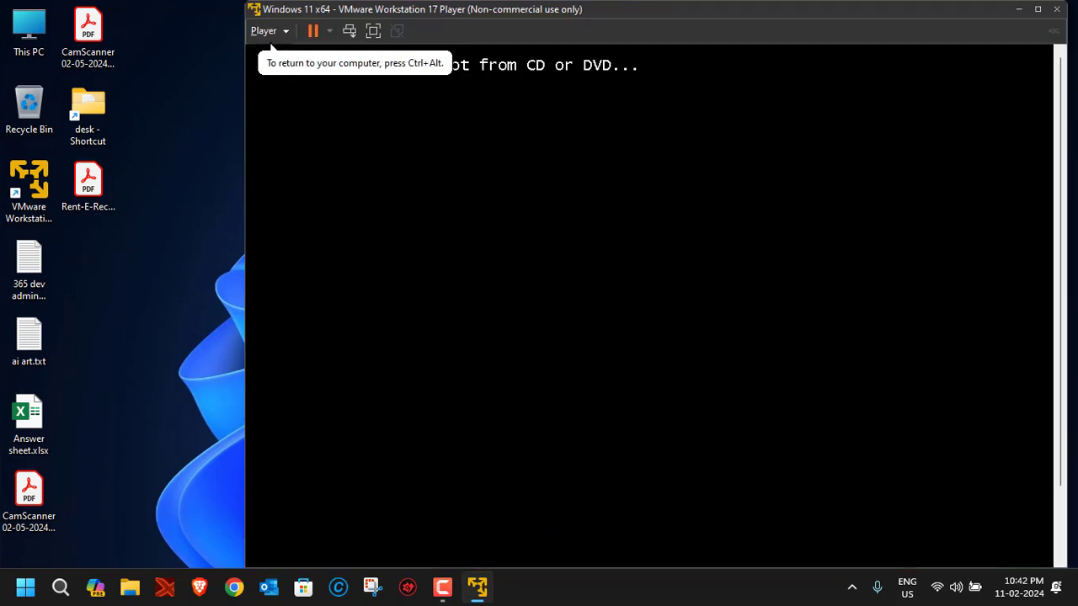
{"action": "key", "text": "Return"}
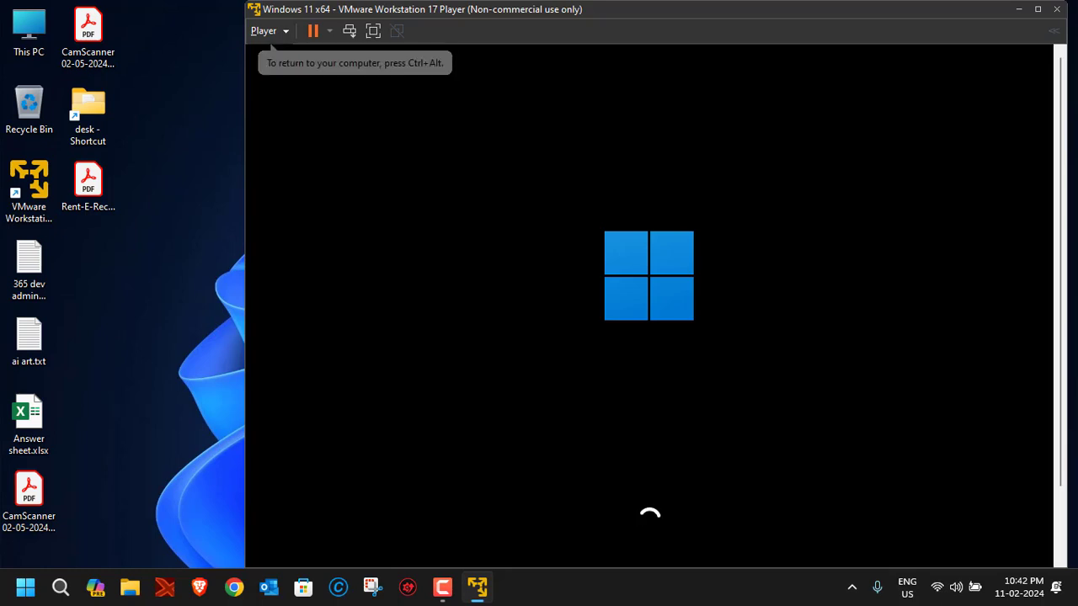
{"action": "left_click_drag", "start_coordinate": [407, 13], "coordinate": [364, 9]}
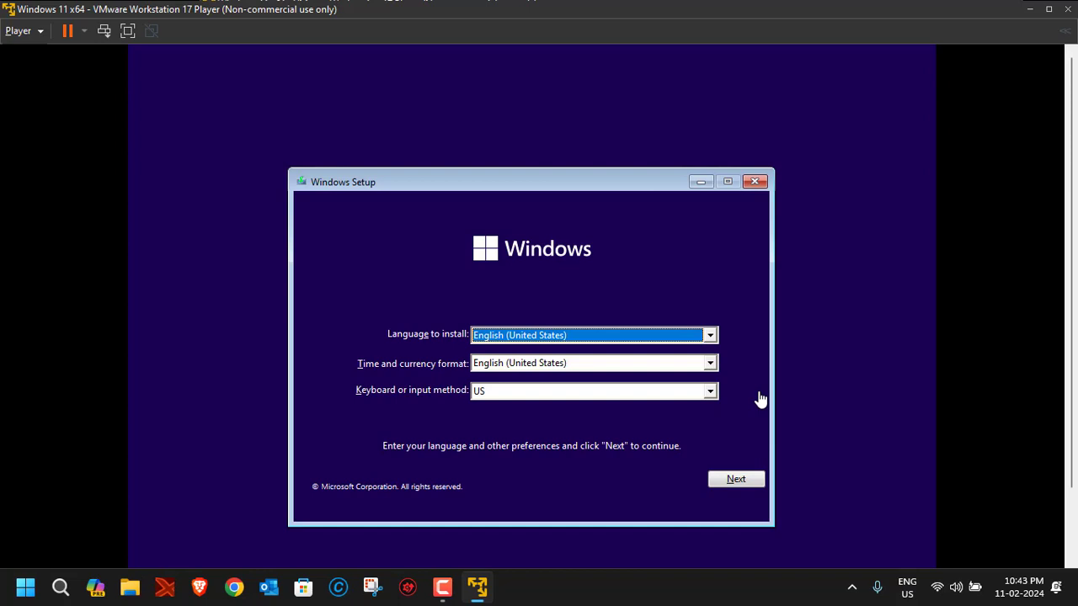
Accept the English (United States) defaults, start Install now, and switch the VM to full screen.
{"action": "left_click", "coordinate": [735, 478]}
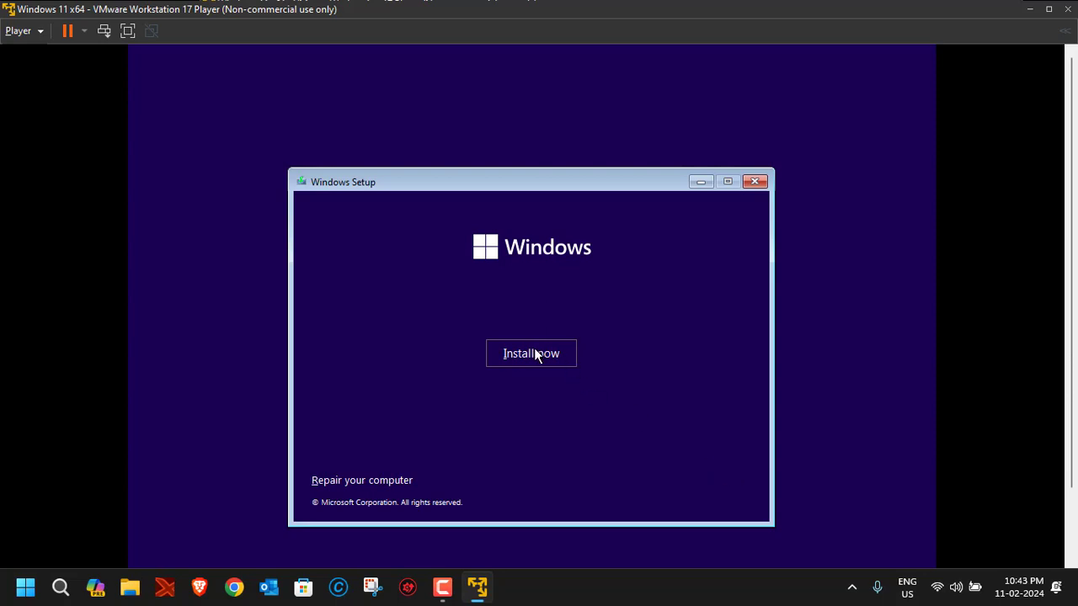
{"action": "left_click", "coordinate": [534, 354]}
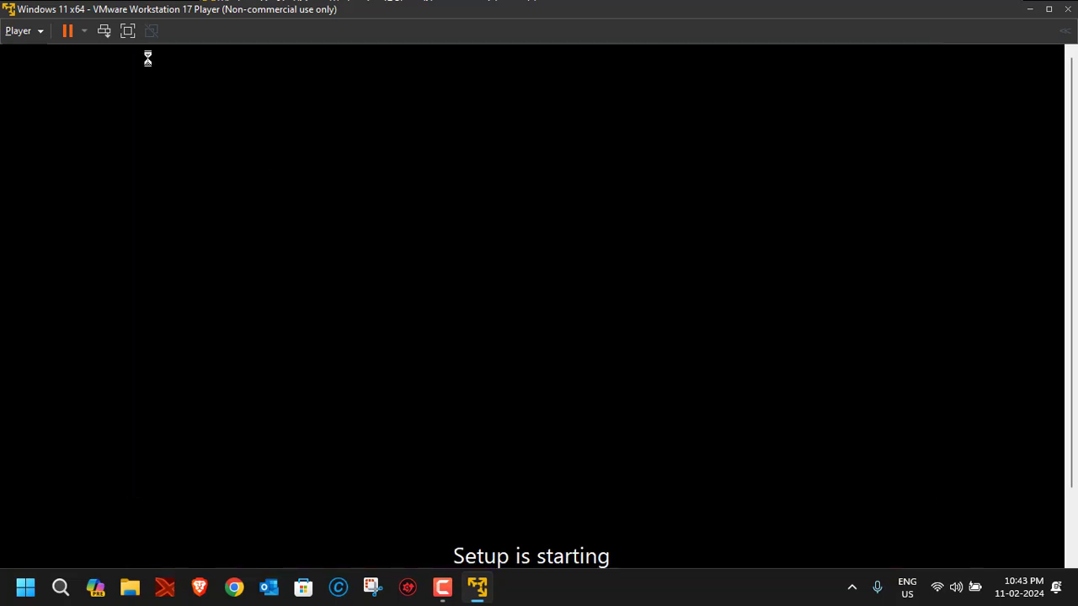
{"action": "left_click", "coordinate": [127, 31]}
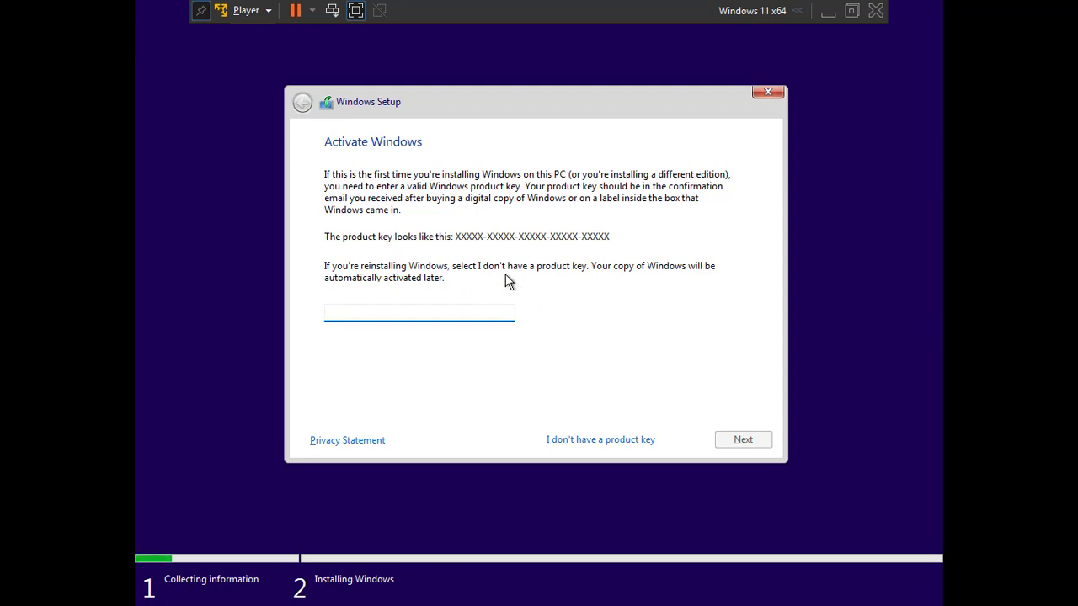
Skip the product key and choose Windows 11 Pro as the edition.
{"action": "left_click", "coordinate": [594, 440]}
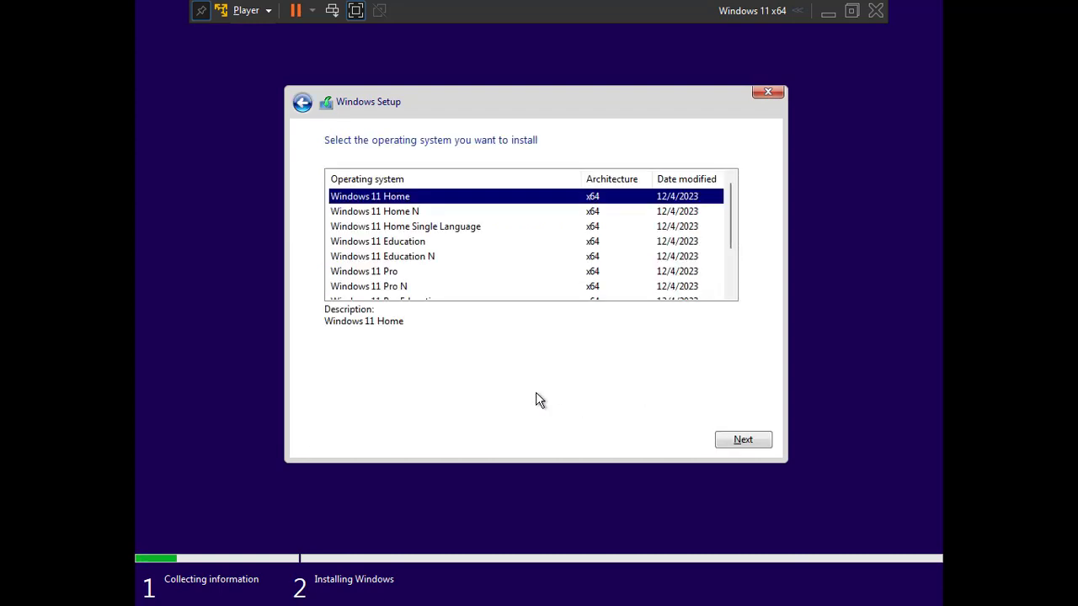
{"action": "mouse_move", "coordinate": [729, 198]}
{"action": "left_mouse_down"}
{"action": "mouse_move", "coordinate": [731, 224]}
{"action": "mouse_move", "coordinate": [730, 211]}
{"action": "left_mouse_up"}
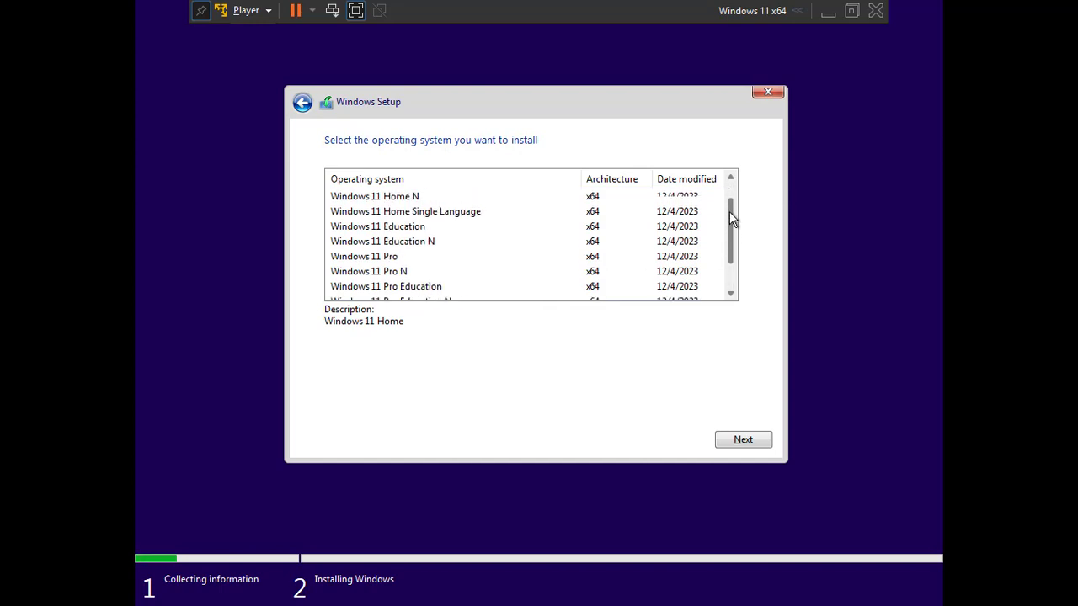
{"action": "left_click", "coordinate": [361, 261]}
{"action": "left_click", "coordinate": [766, 444]}
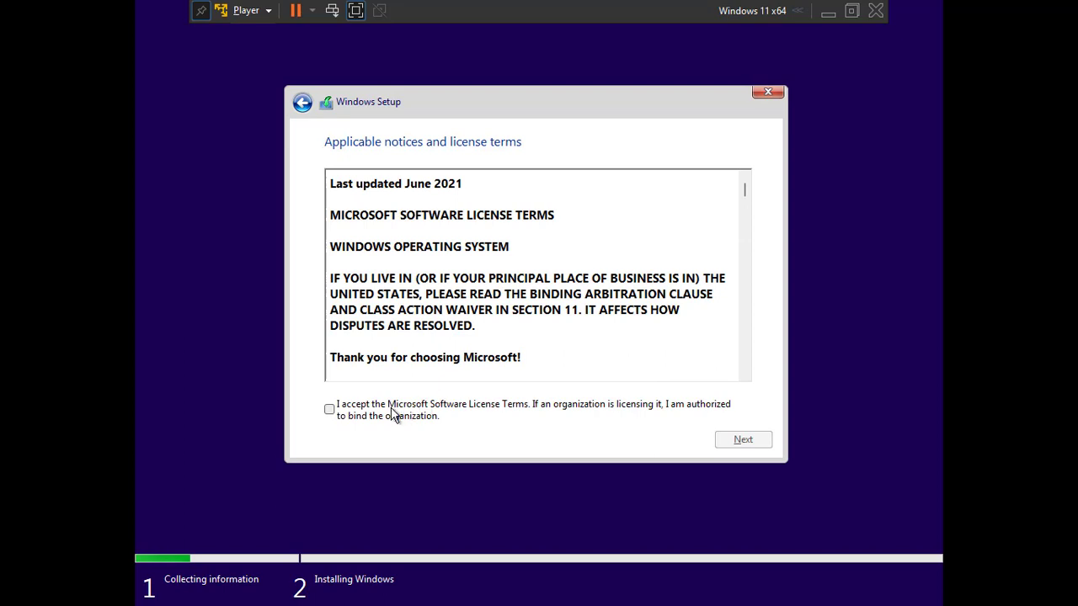
Accept the license terms and choose a Custom Windows-only installation.
{"action": "left_click", "coordinate": [394, 415]}
{"action": "left_click", "coordinate": [745, 441]}
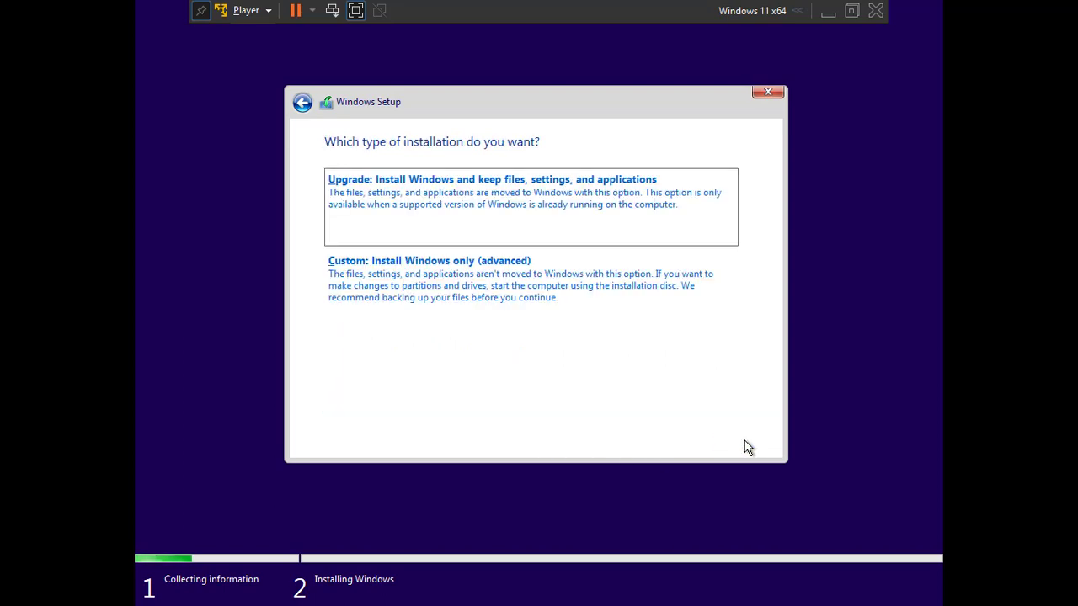
{"action": "left_click", "coordinate": [423, 296]}
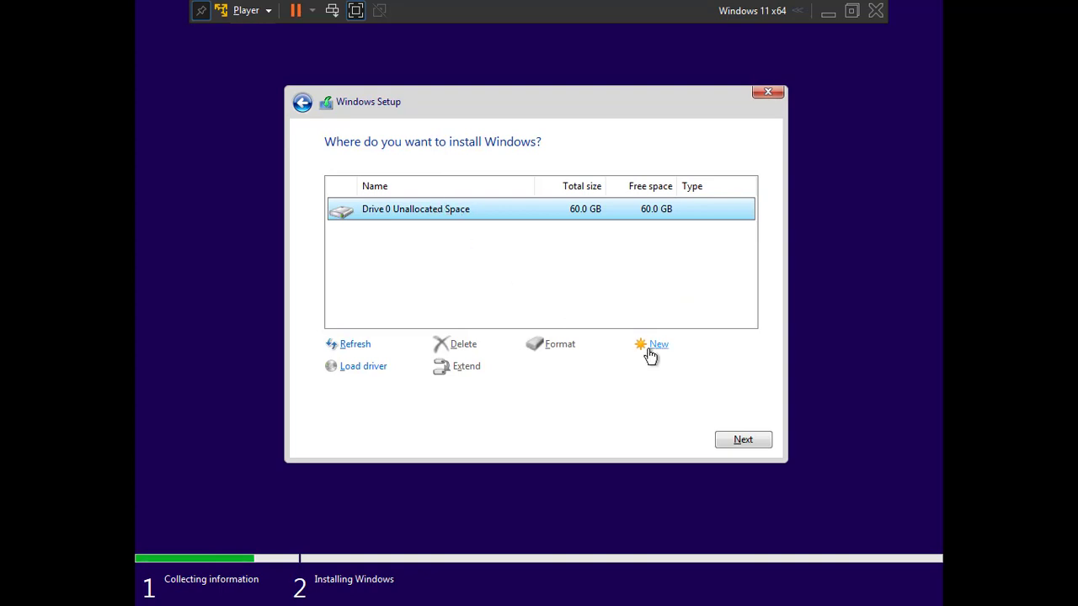
Create a 61440 MB partition on Drive 0, format Partition 3, and install Windows onto it.
{"action": "left_click", "coordinate": [648, 346]}
{"action": "left_click", "coordinate": [678, 370]}
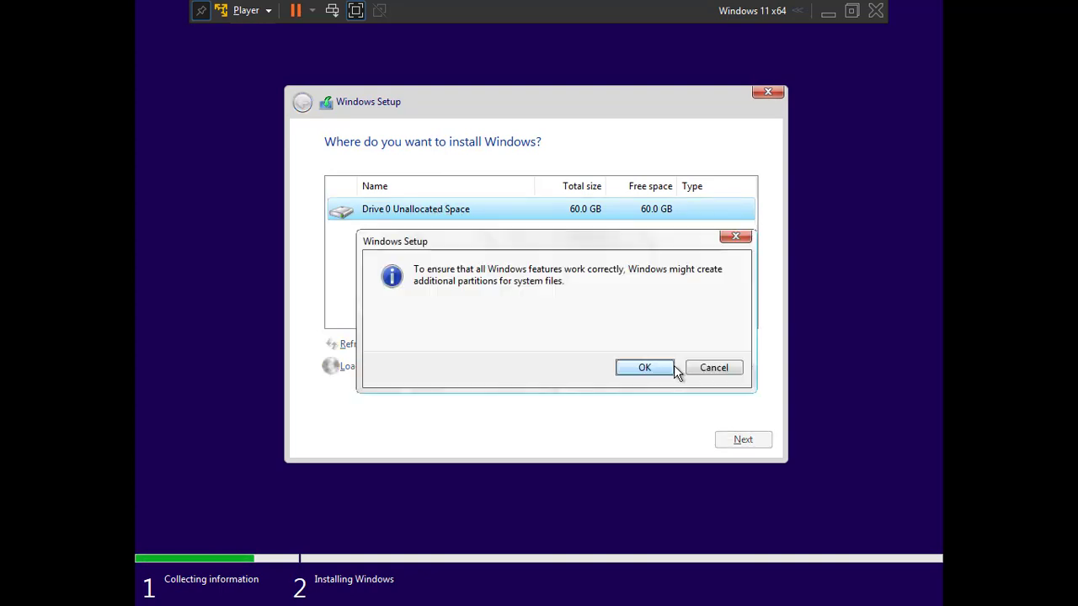
{"action": "left_click", "coordinate": [661, 371]}
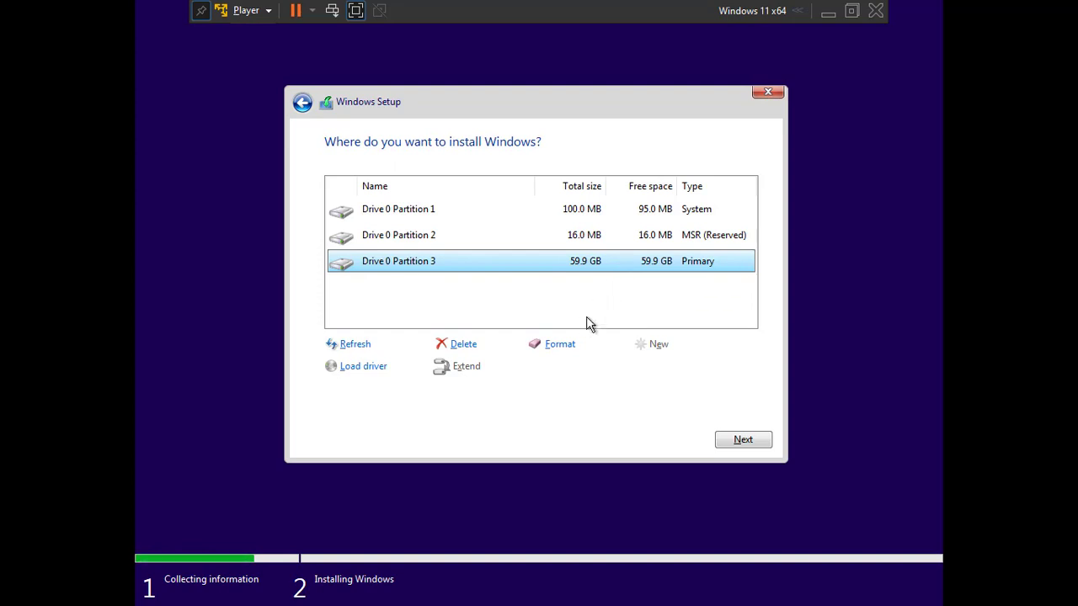
{"action": "left_click", "coordinate": [560, 345]}
{"action": "left_click", "coordinate": [639, 371]}
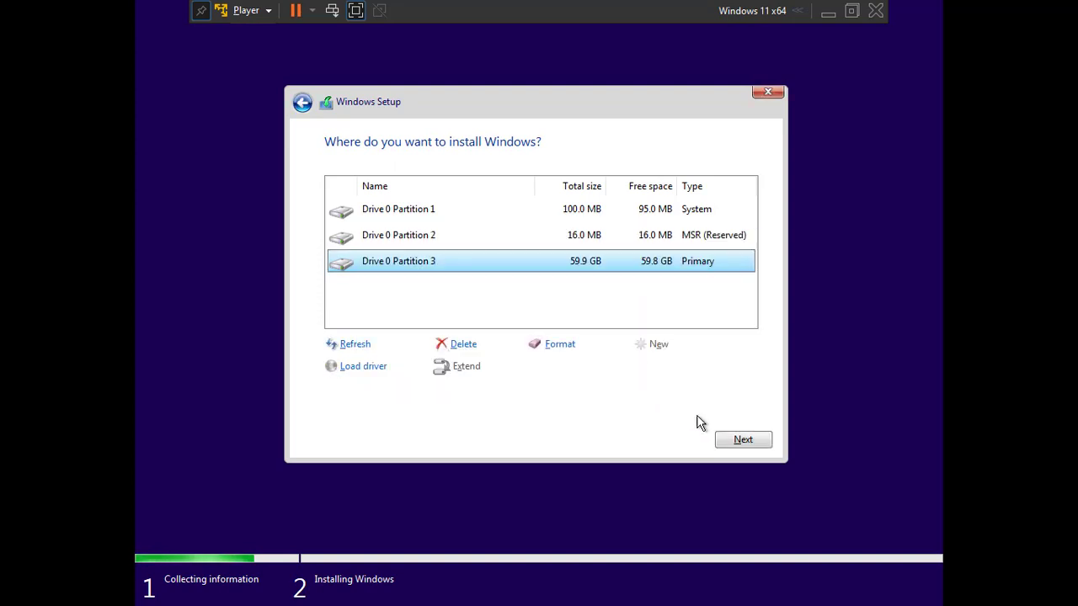
{"action": "left_click", "coordinate": [725, 441]}
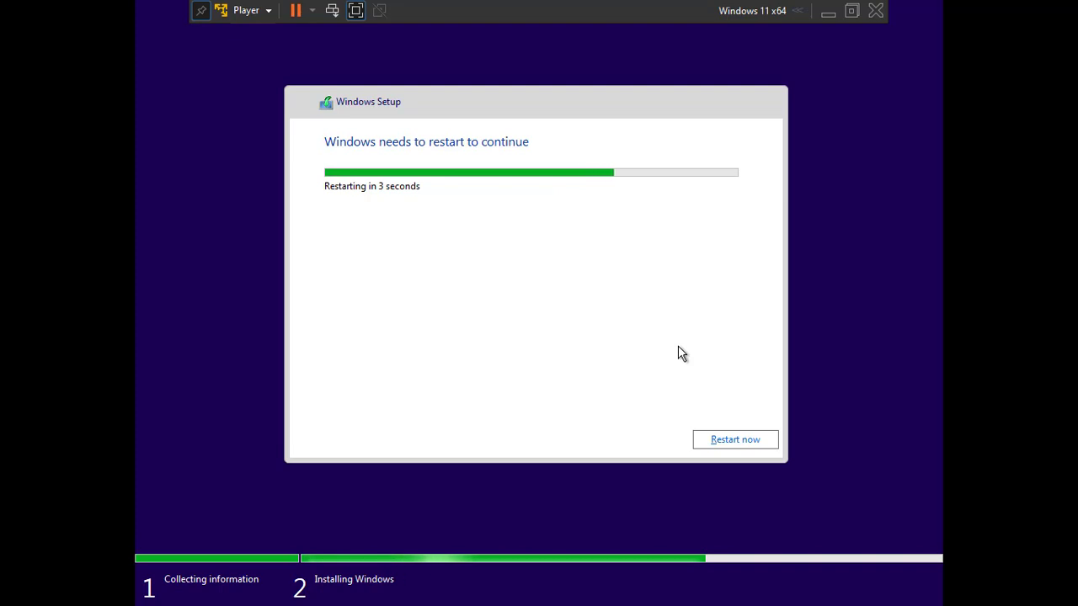
Restart setup, choose India as the region, and name the device Windows11.
{"action": "left_click", "coordinate": [729, 441]}
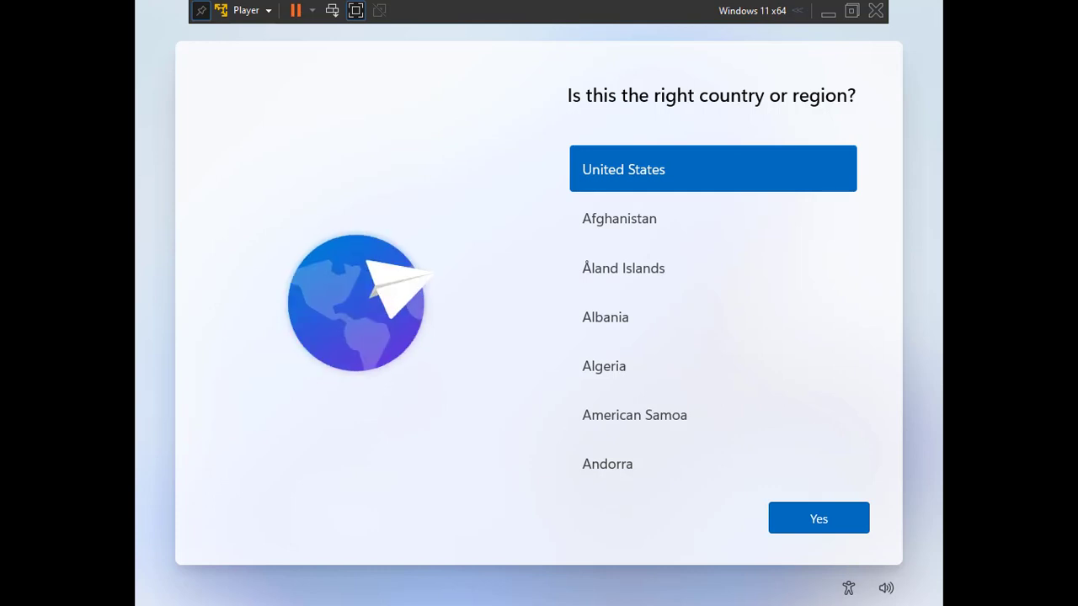
{"action": "left_click_drag", "start_coordinate": [864, 164], "coordinate": [864, 278]}
{"action": "left_click", "coordinate": [686, 231]}
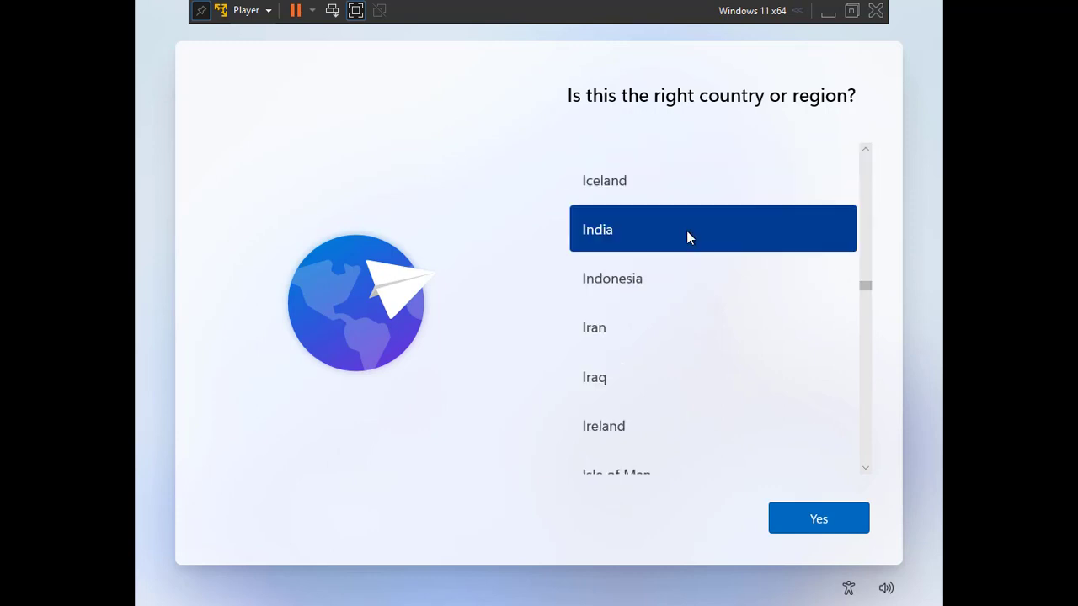
{"action": "left_click", "coordinate": [818, 519]}
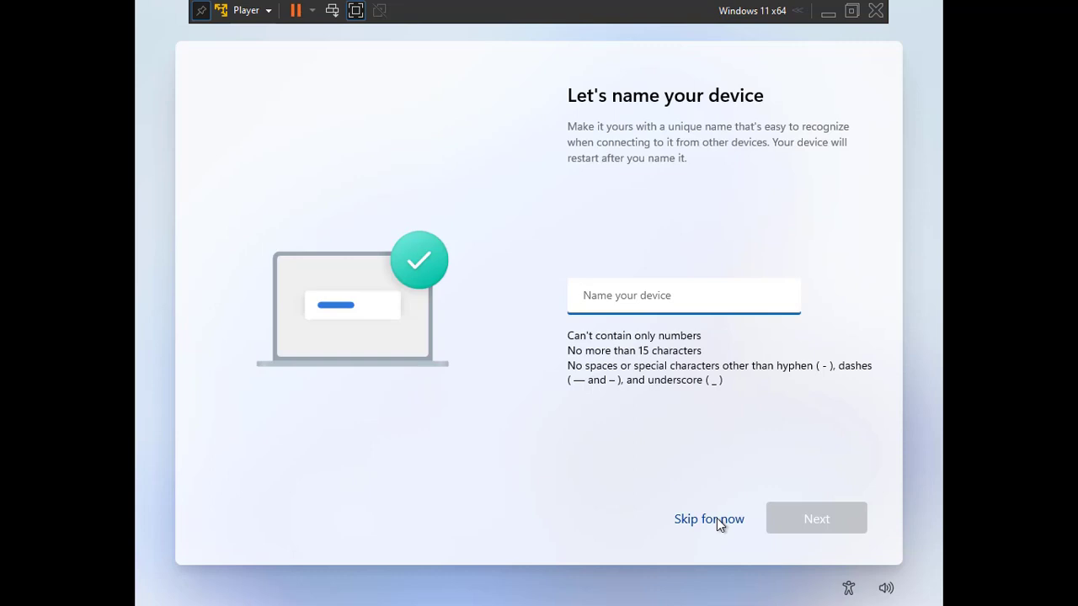
{"action": "type", "text": "W"}
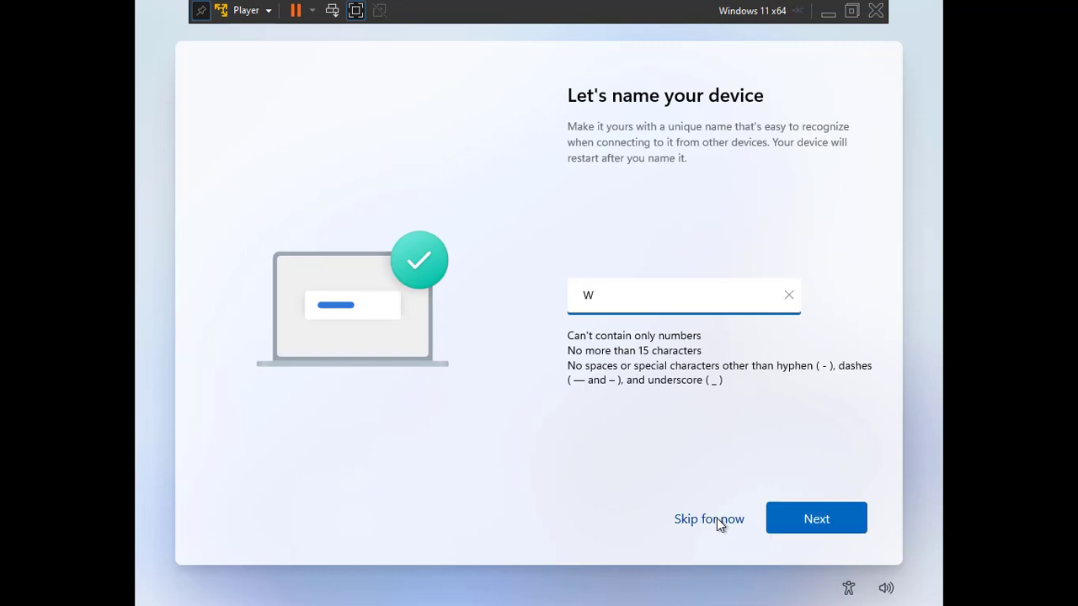
{"action": "type", "text": "indows11"}
{"action": "left_click", "coordinate": [786, 518]}
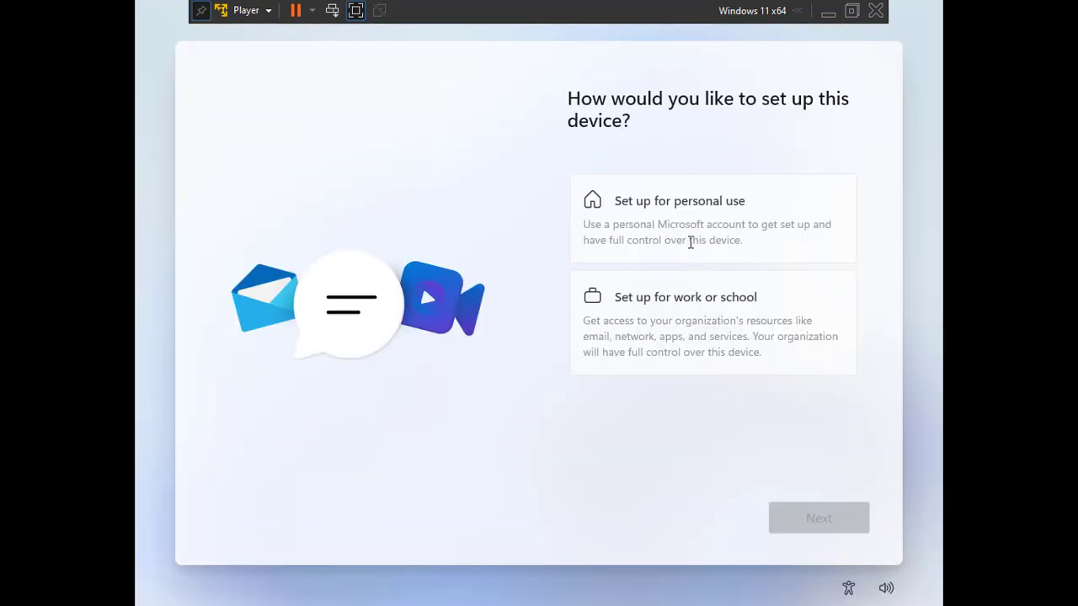
Choose personal use setup and sign in with a Microsoft account.
{"action": "left_click", "coordinate": [686, 225]}
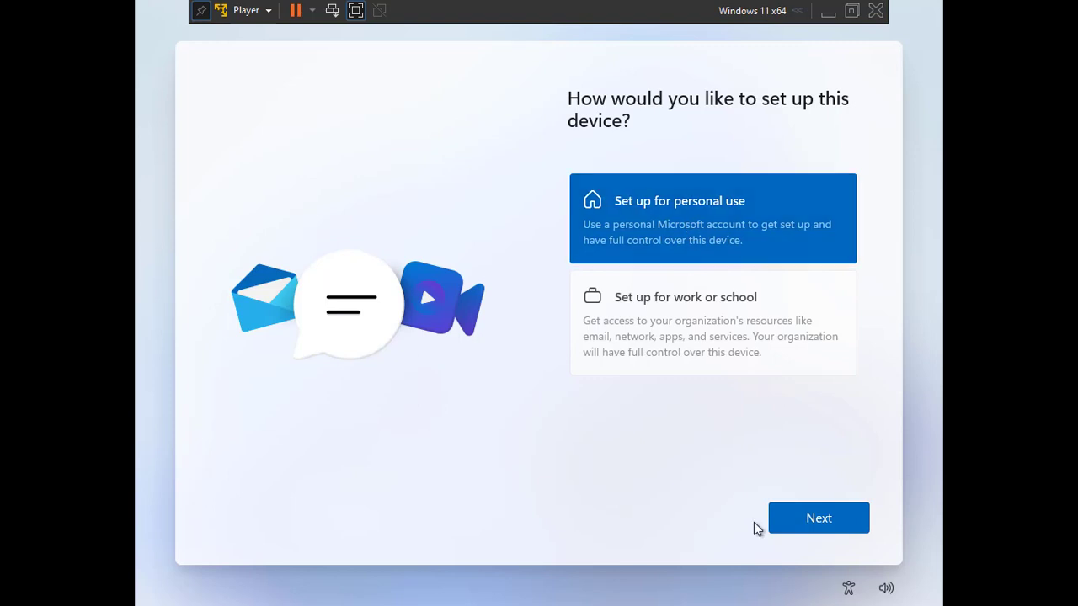
{"action": "left_click", "coordinate": [797, 527]}
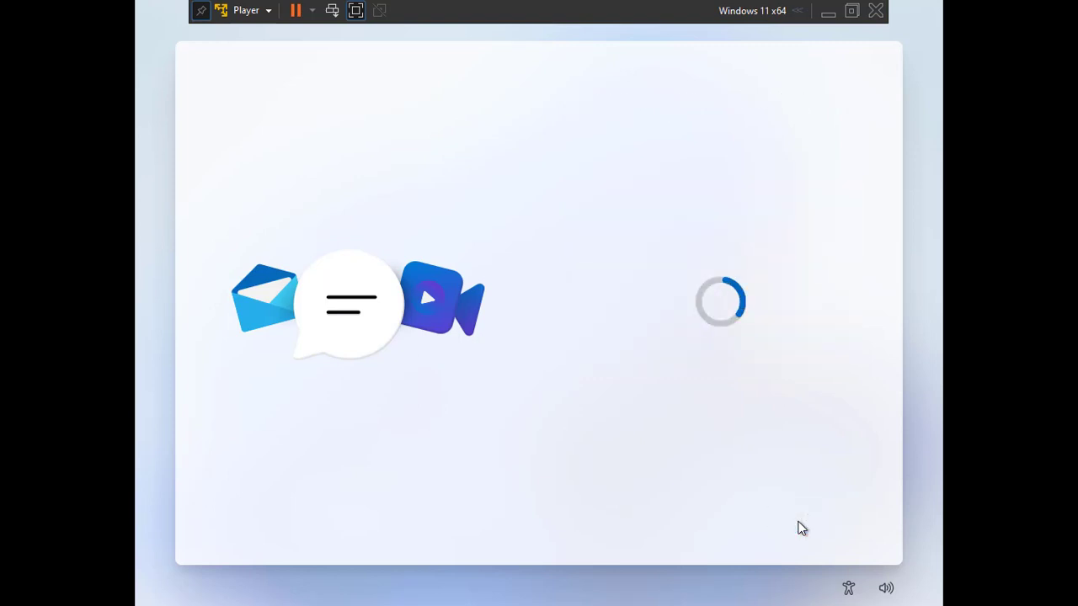
{"action": "left_click", "coordinate": [811, 518]}
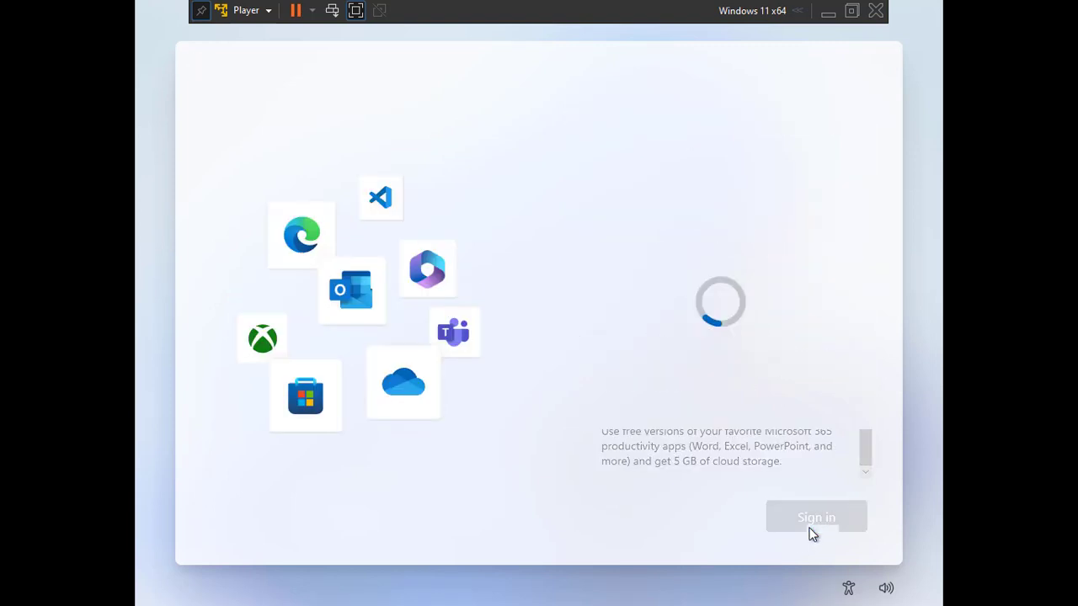
{"action": "type", "text": "as"}
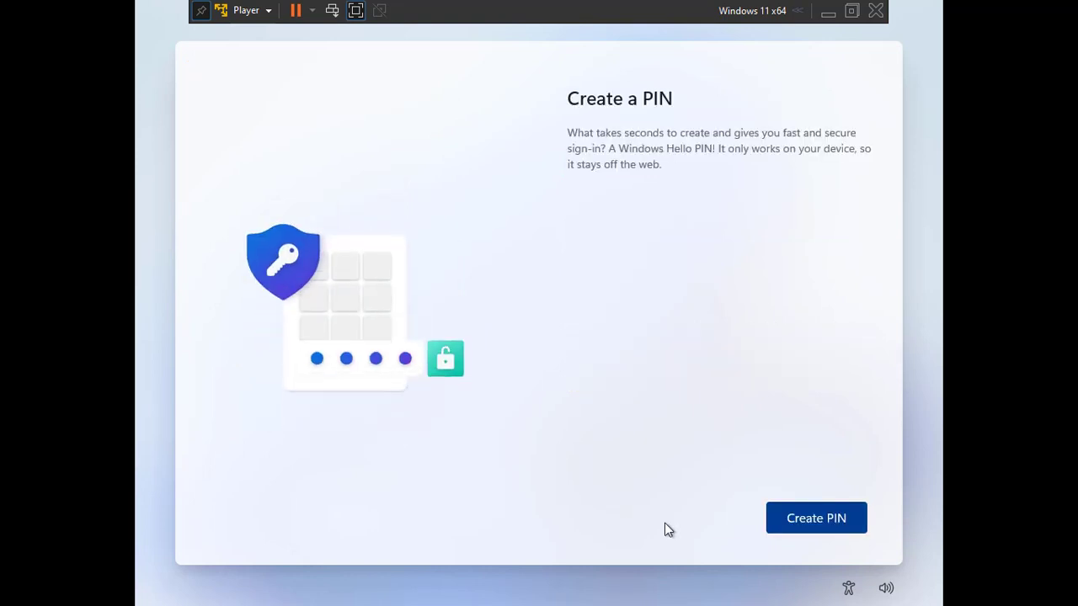
Create and confirm a sign-in PIN.
{"action": "left_click", "coordinate": [800, 521]}
{"action": "type", "text": "1234"}
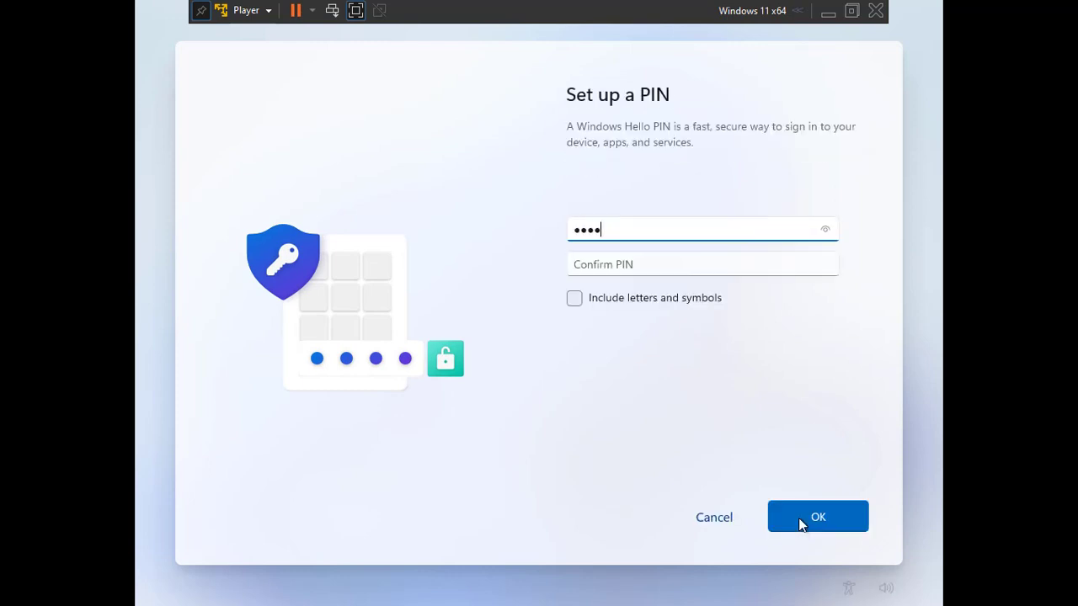
{"action": "left_click", "coordinate": [698, 269]}
{"action": "type", "text": "123"}
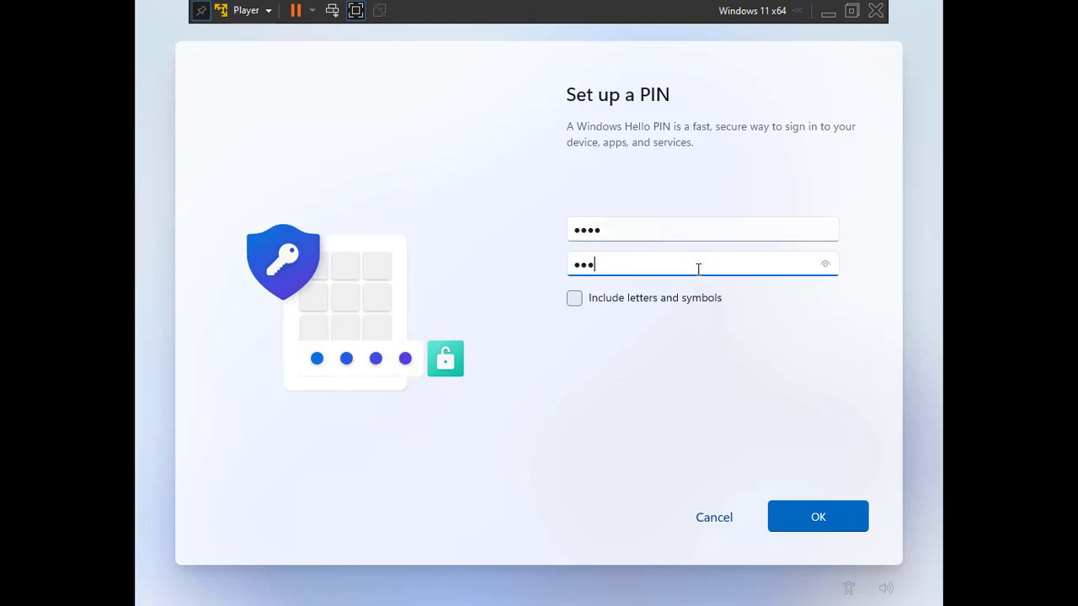
{"action": "type", "text": "4"}
{"action": "left_click", "coordinate": [824, 516]}
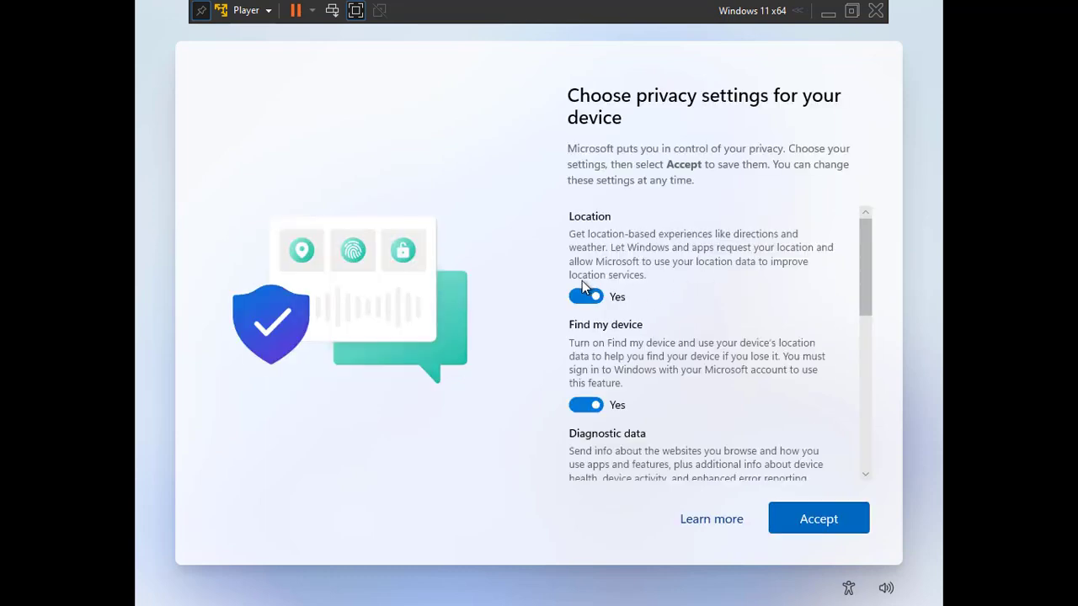
Turn off location, Find my device, diagnostics, inking, tailored experiences and advertising ID, then accept.
{"action": "left_click", "coordinate": [580, 285]}
{"action": "left_click", "coordinate": [580, 391]}
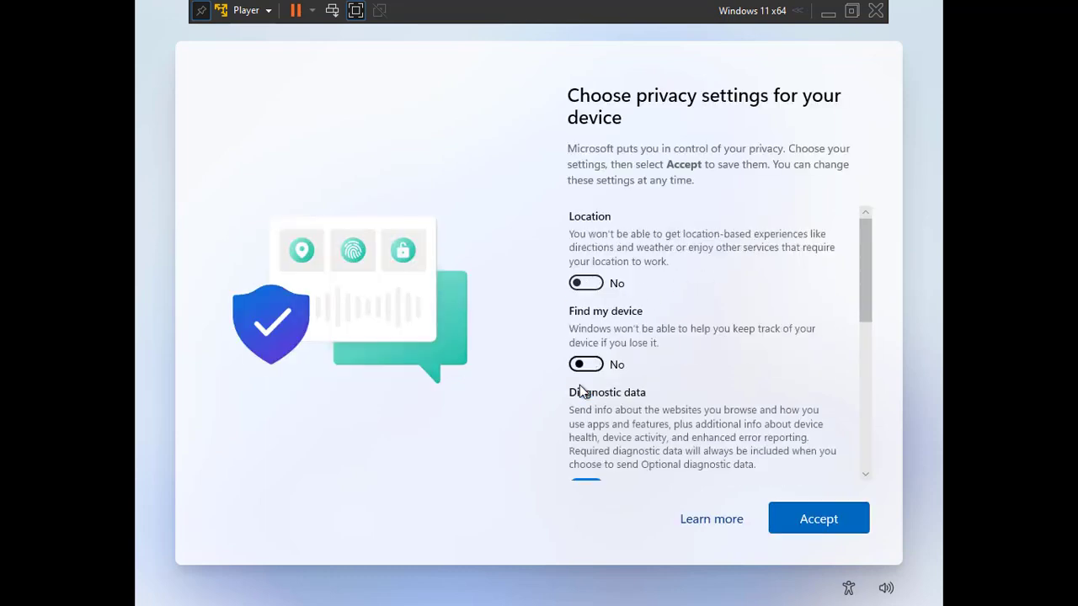
{"action": "left_click_drag", "start_coordinate": [860, 282], "coordinate": [865, 353]}
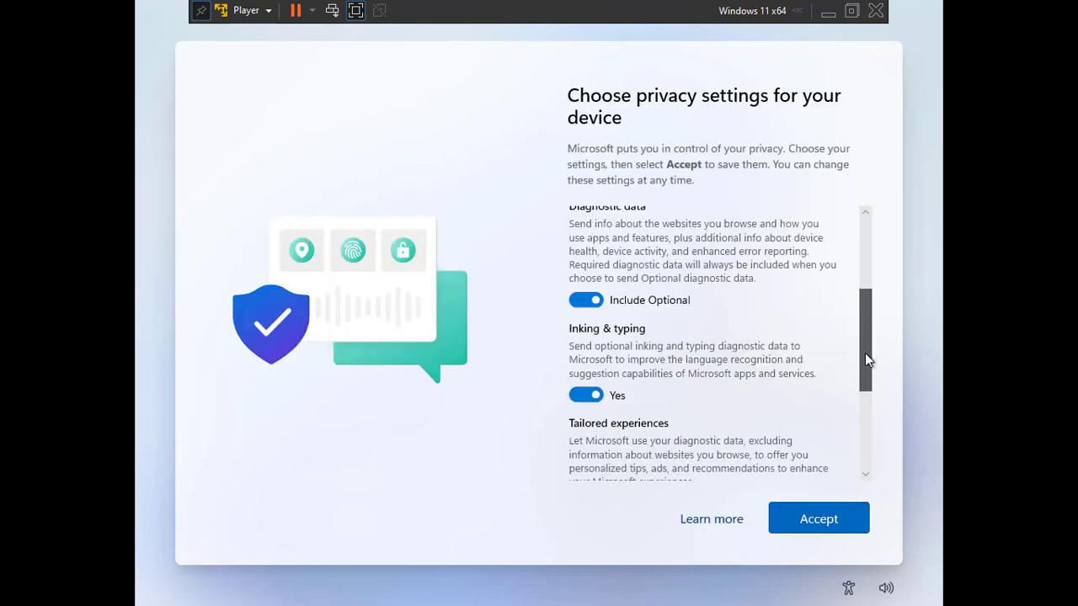
{"action": "left_click", "coordinate": [579, 301]}
{"action": "left_click", "coordinate": [582, 394]}
{"action": "left_click_drag", "start_coordinate": [862, 317], "coordinate": [862, 393]}
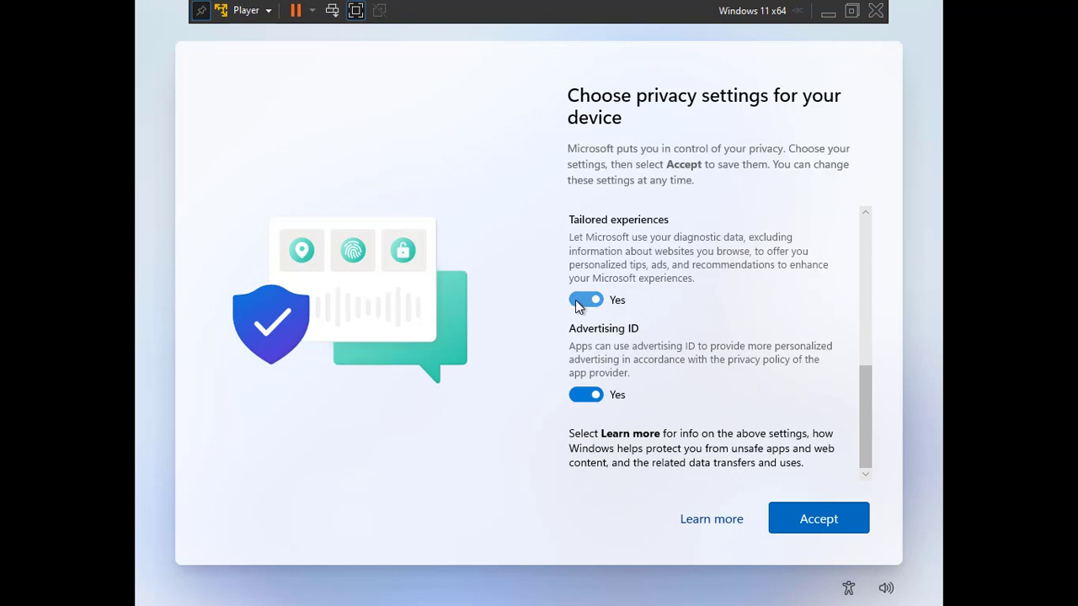
{"action": "left_click", "coordinate": [575, 301]}
{"action": "left_click", "coordinate": [582, 394]}
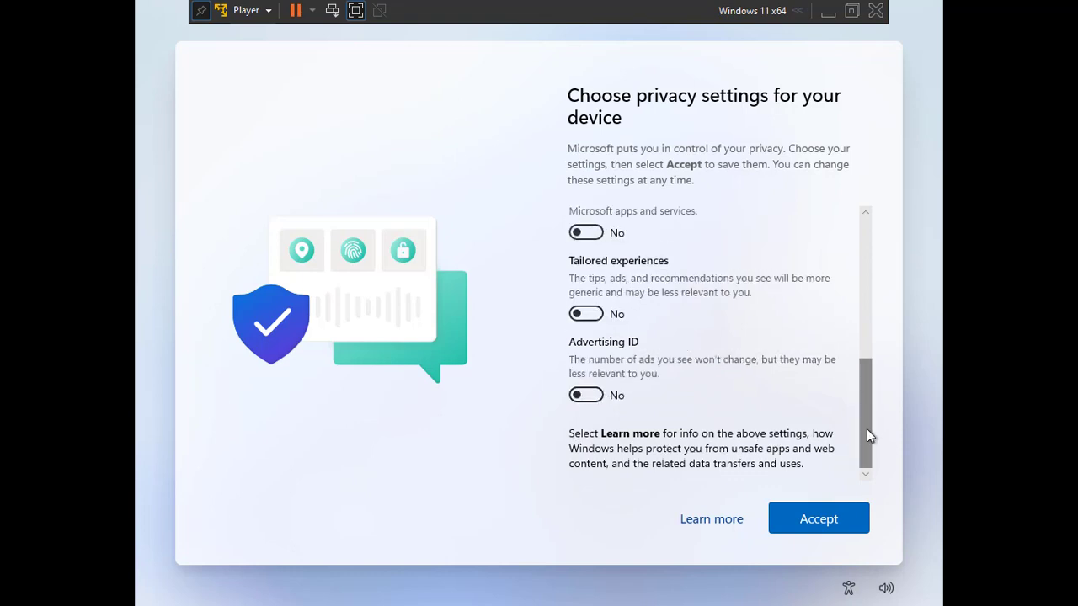
{"action": "left_click_drag", "start_coordinate": [866, 442], "coordinate": [877, 276]}
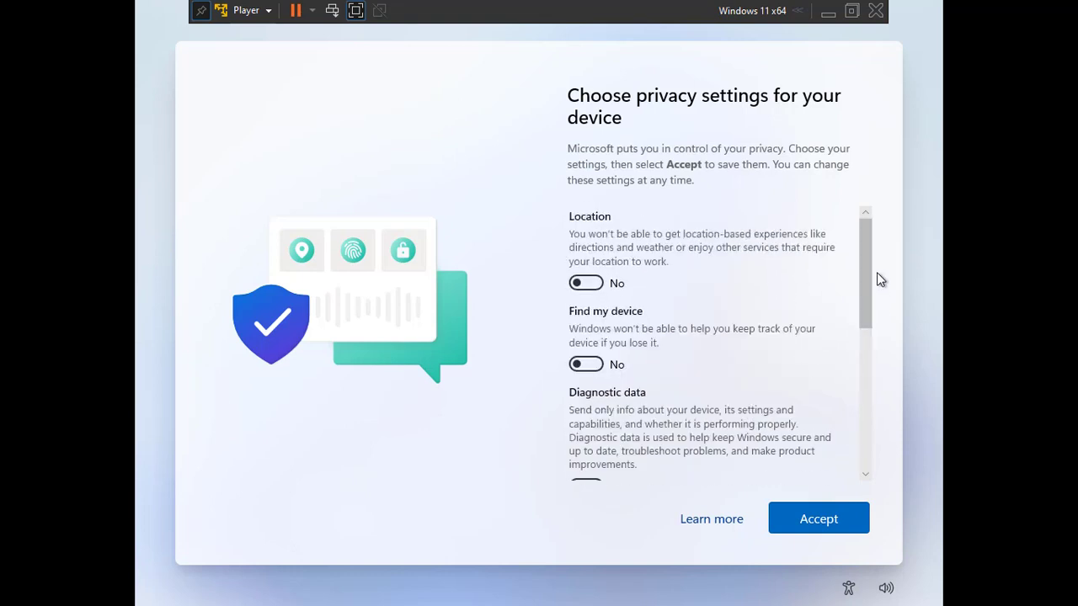
{"action": "left_click", "coordinate": [828, 512]}
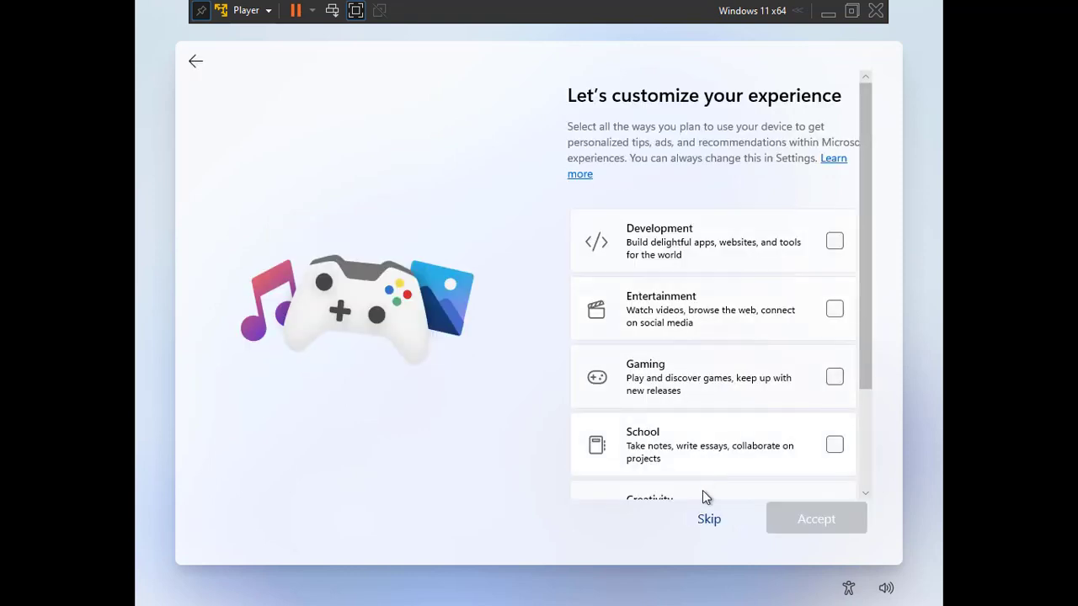
Skip the customization page, then open and close the Start menu on the new desktop.
{"action": "left_click", "coordinate": [709, 519]}
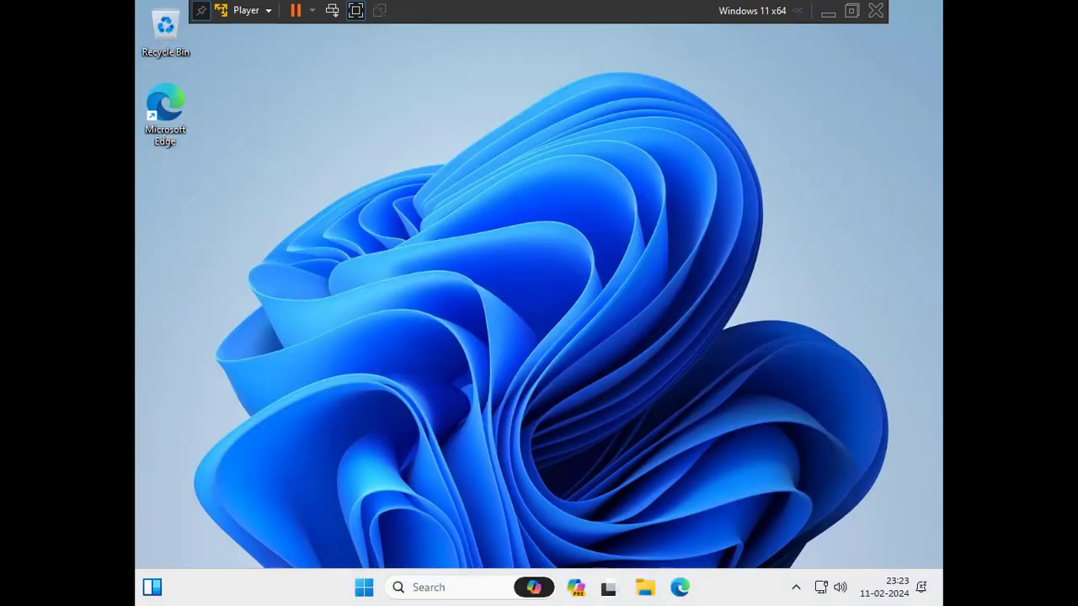
{"action": "key", "text": "super"}
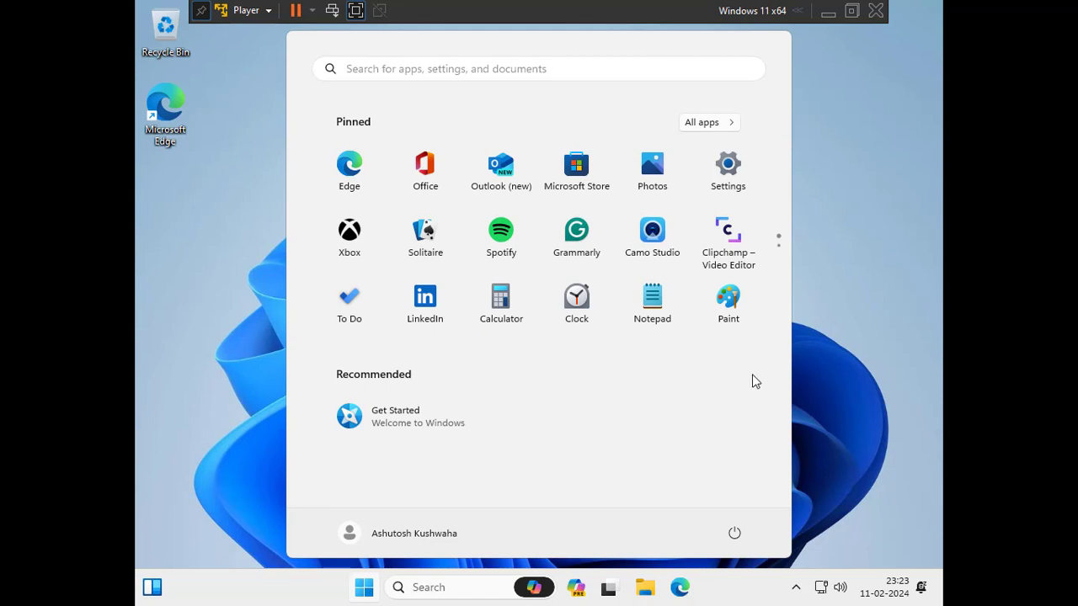
{"action": "left_click", "coordinate": [862, 320]}
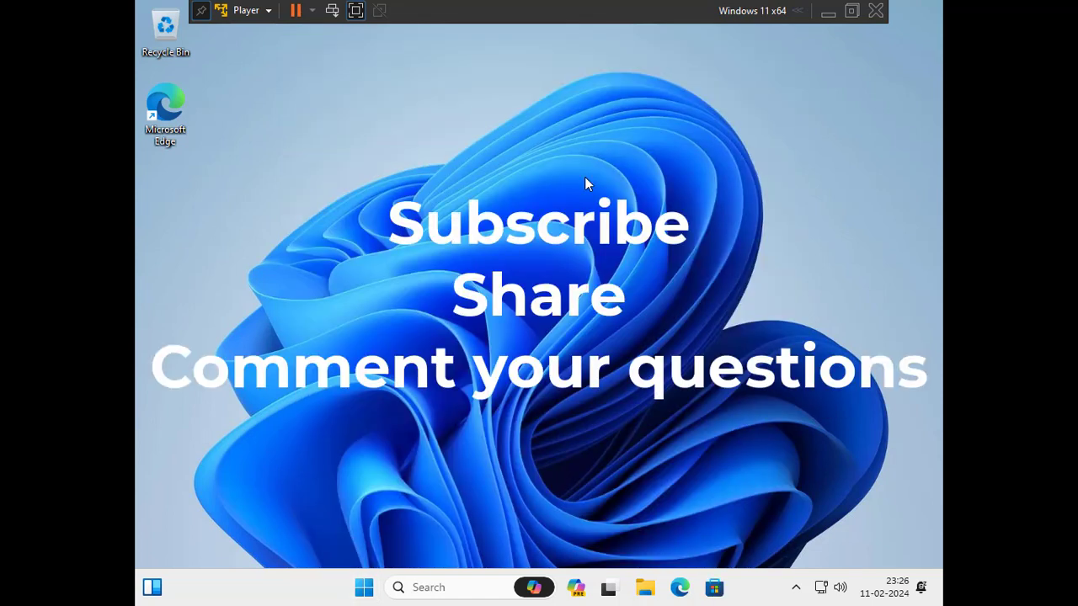